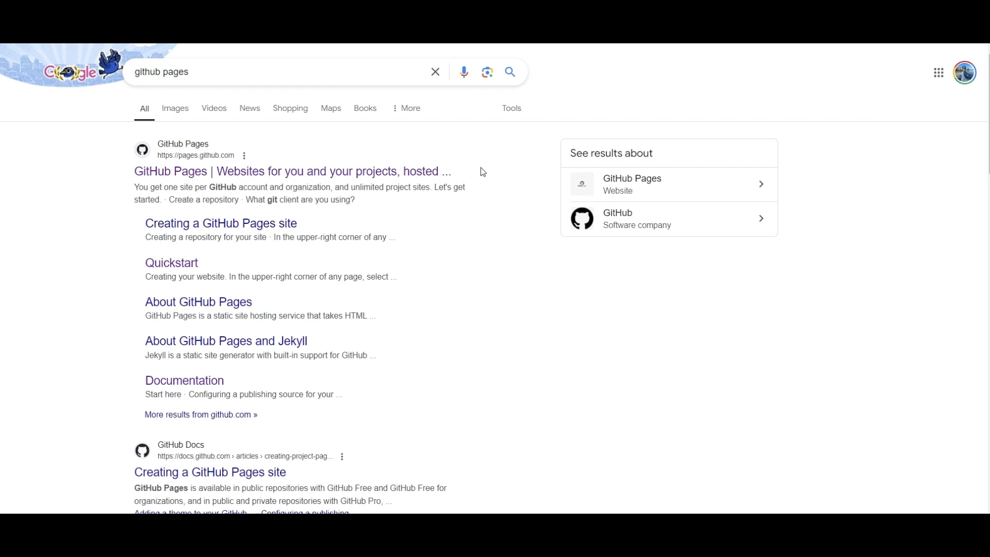
Open the GitHub Pages website from the search results and look over its home page.
drag(134, 187, 271, 187)
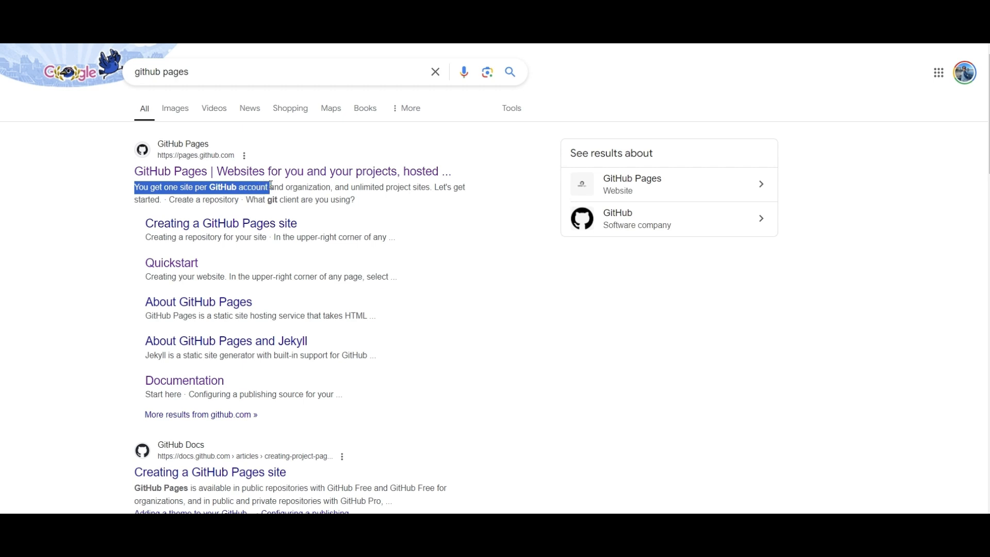
click(548, 384)
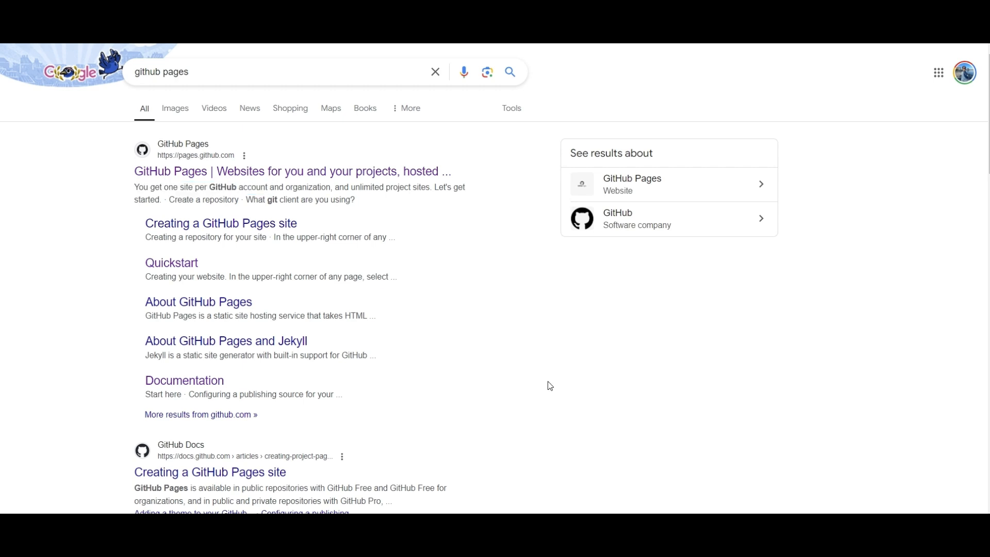
click(172, 175)
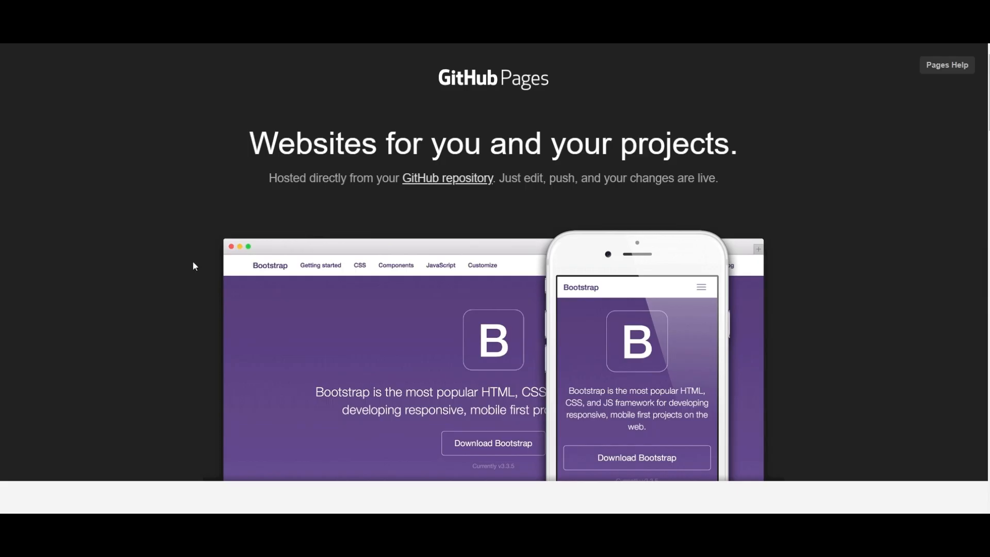
scroll(463, 391, down, 1)
scroll(454, 386, up, 1)
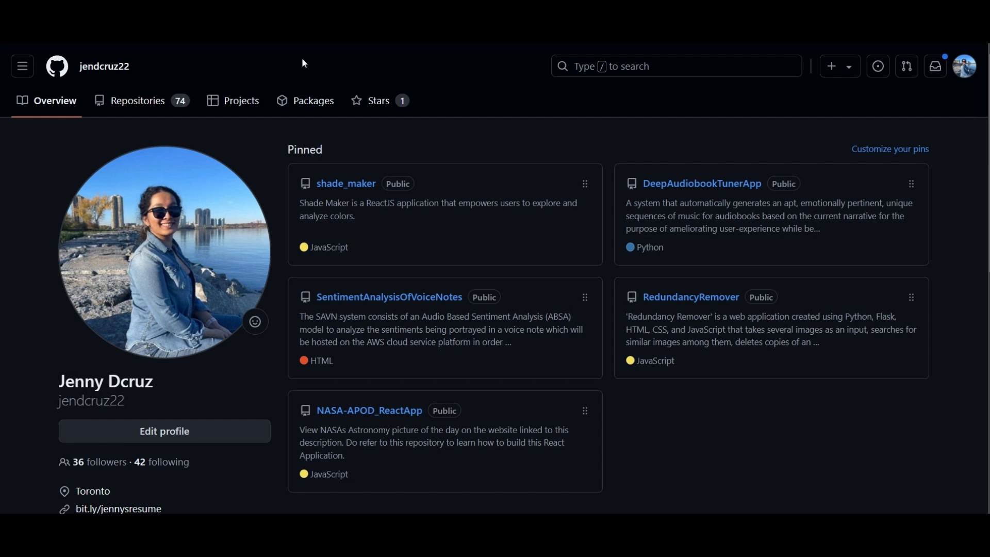
Go to the GitHub dashboard and dismiss the banner above the home feed.
click(90, 81)
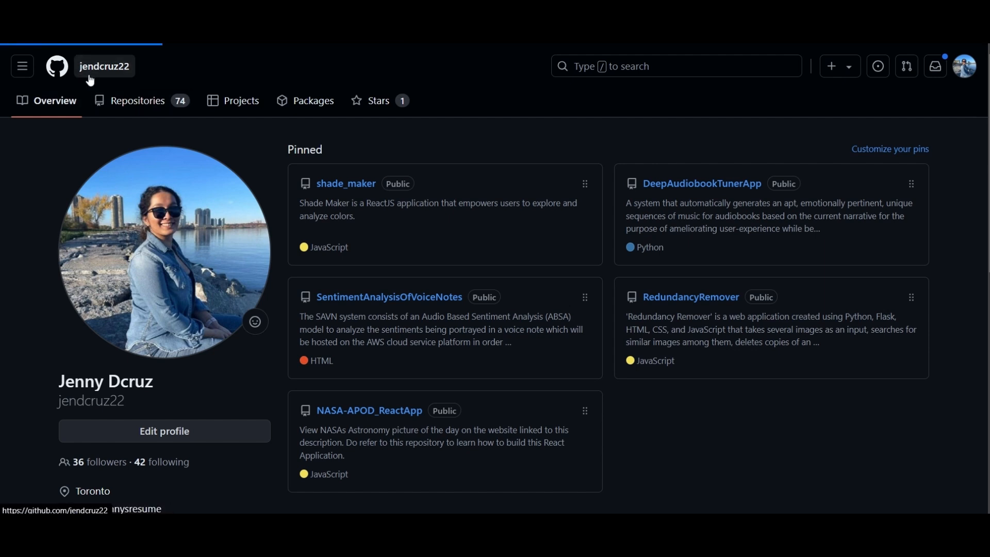
click(56, 68)
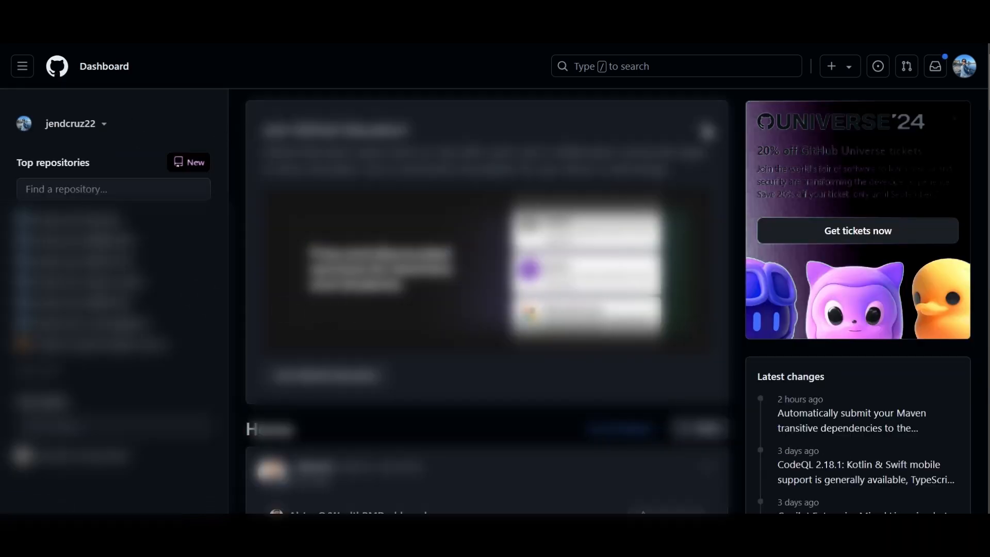
click(707, 131)
scroll(452, 205, down, 1)
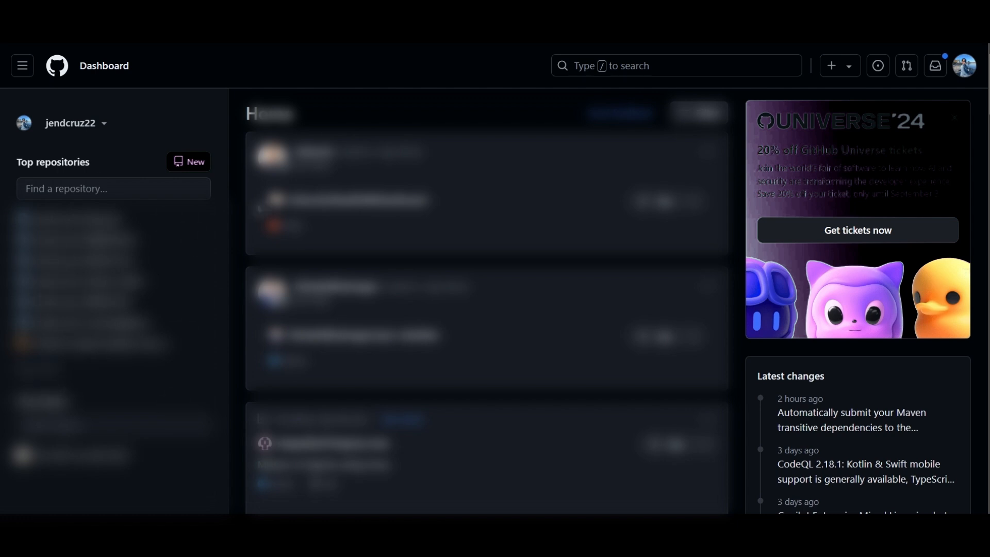
Start a new repository and name it with the account's own username followed by .github.io.
click(203, 166)
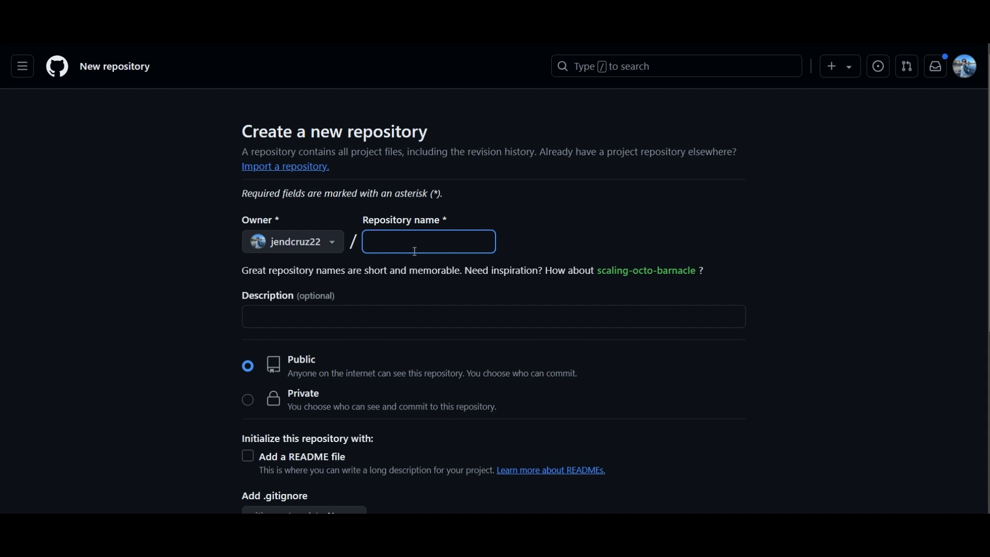
text(jendcr)
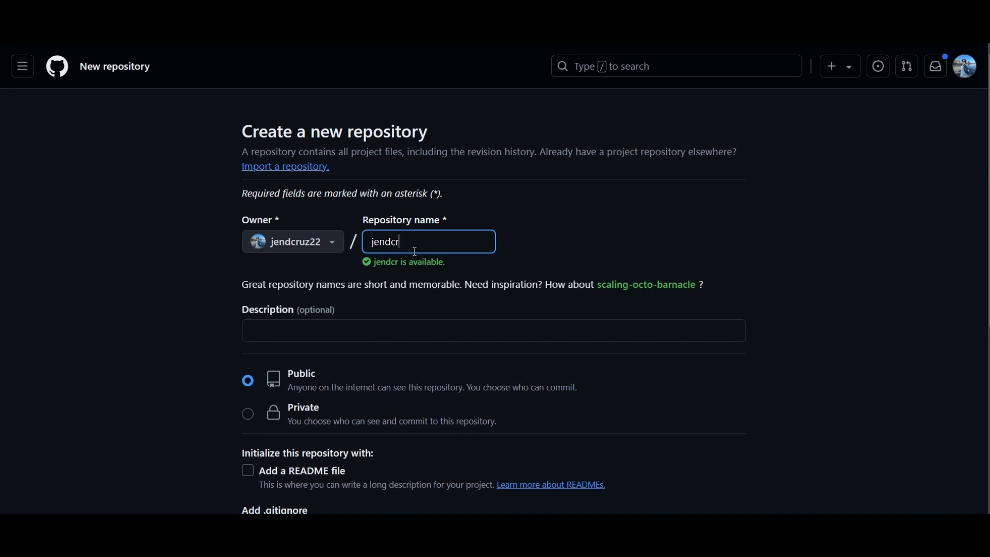
text(uz22)
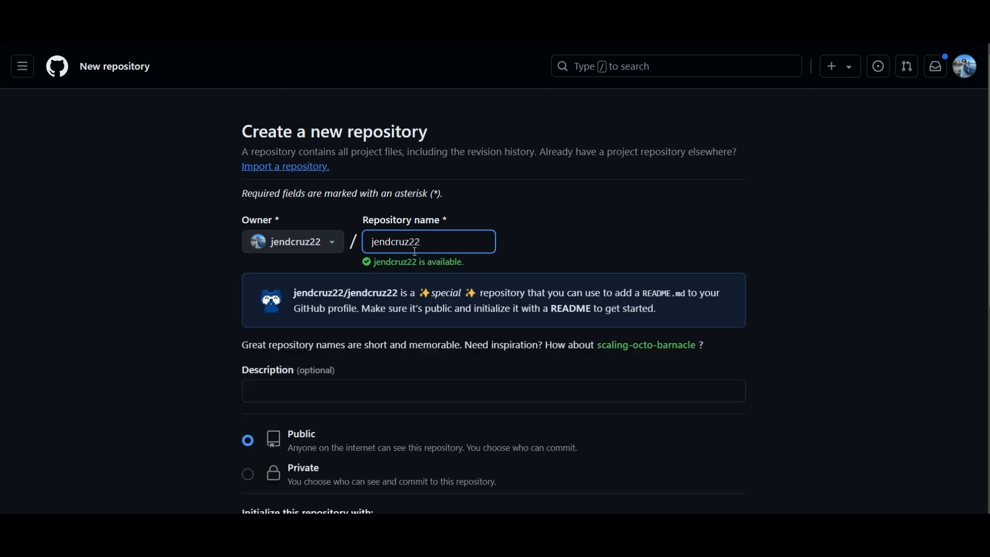
text(.)
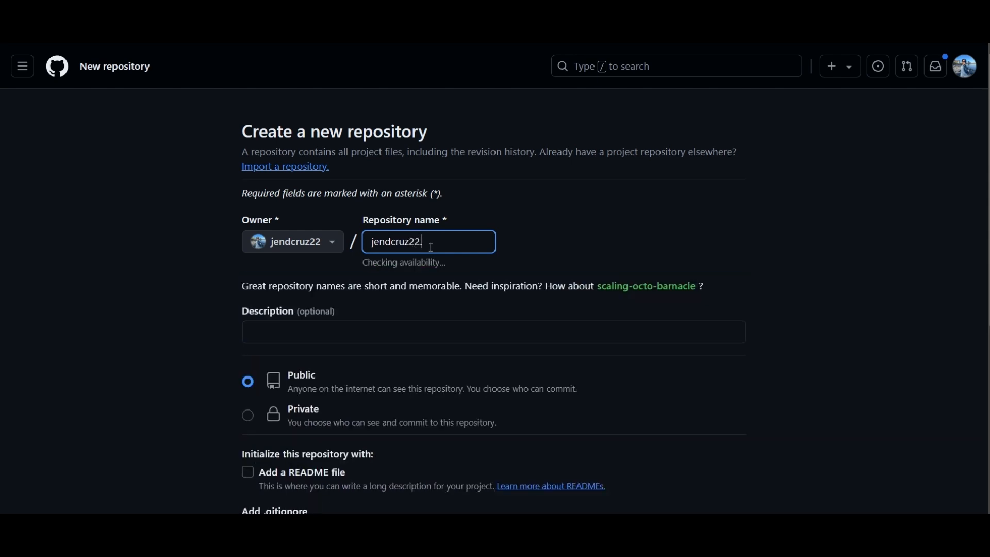
text(github.io)
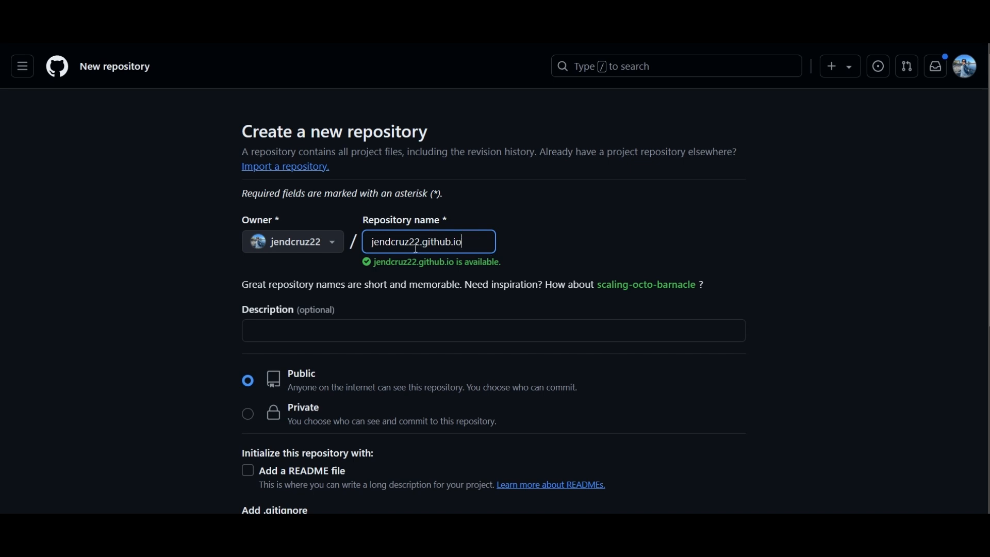
drag(370, 242, 470, 238)
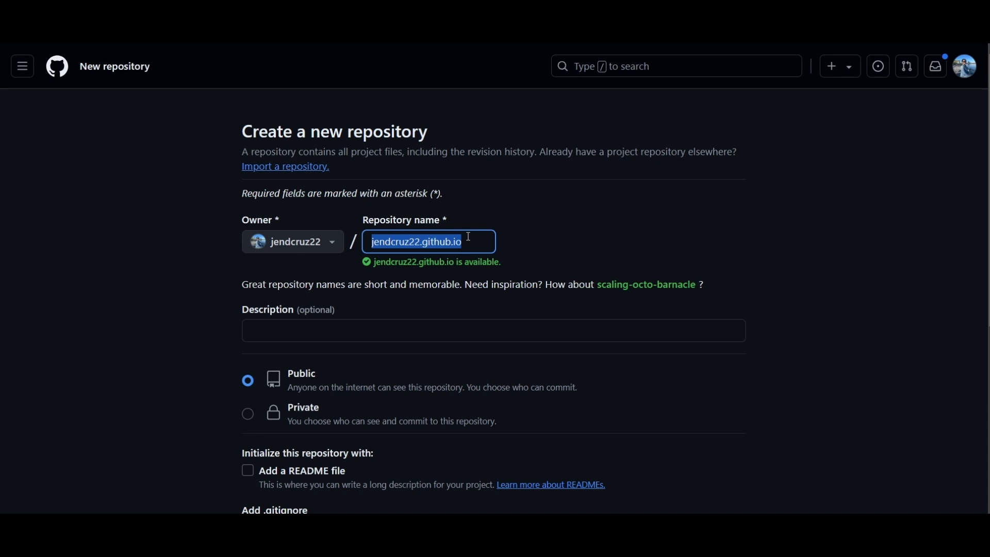
click(468, 236)
drag(466, 237, 368, 252)
click(199, 329)
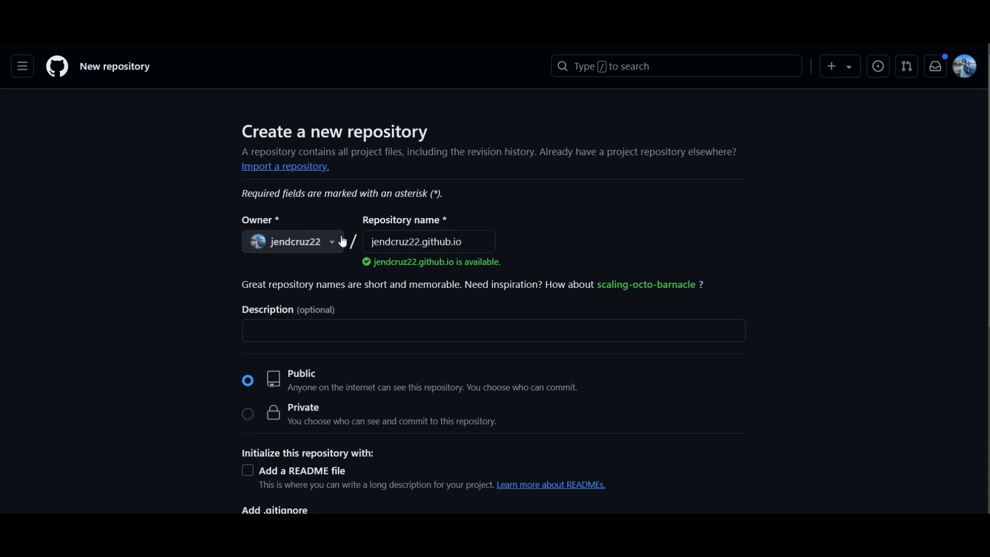
Leave the description empty and set the new repository's visibility to Private.
scroll(544, 278, down, 1)
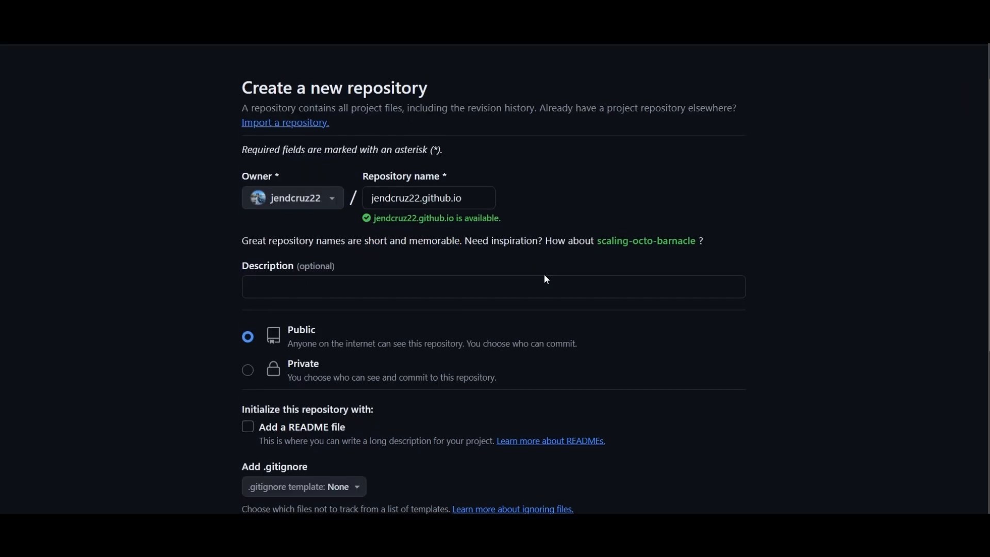
click(287, 258)
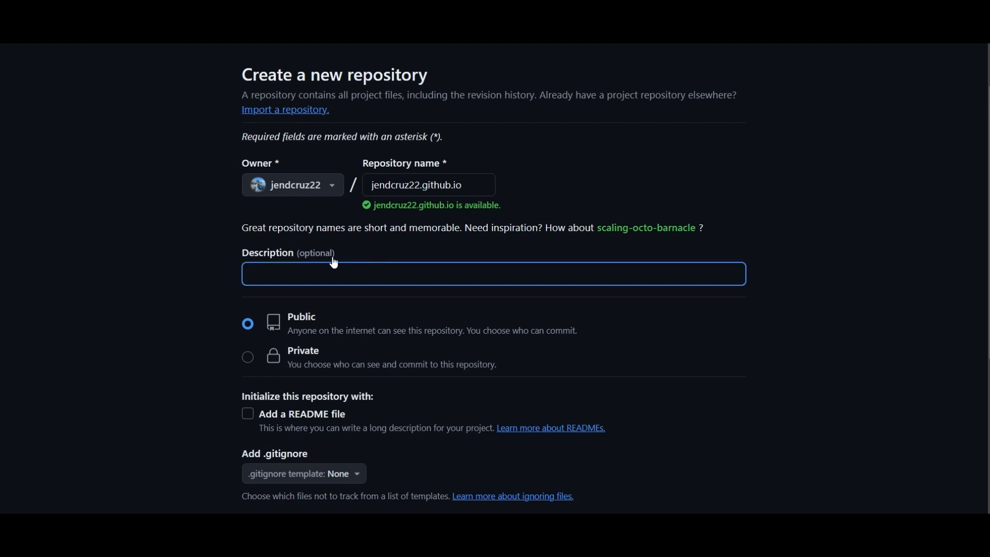
click(188, 319)
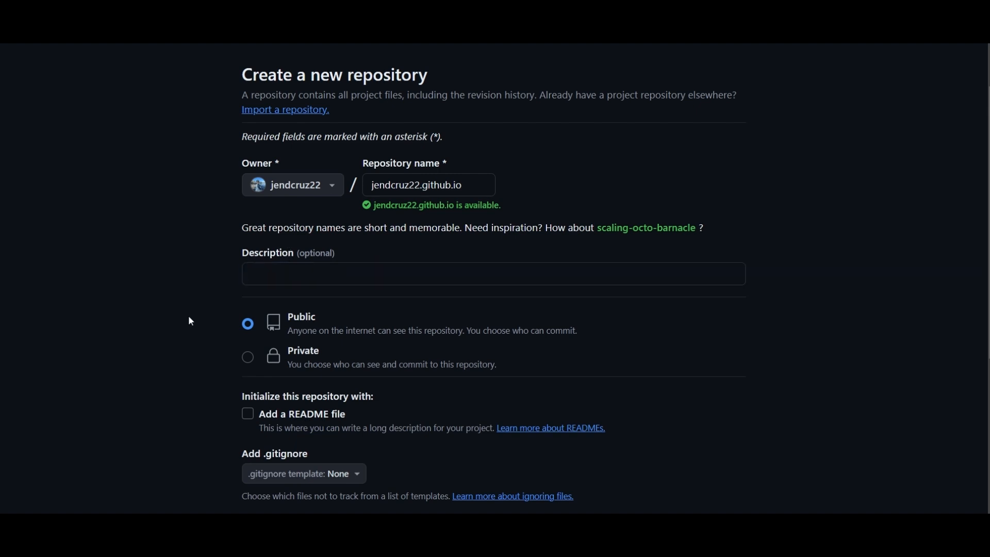
scroll(189, 320, down, 1)
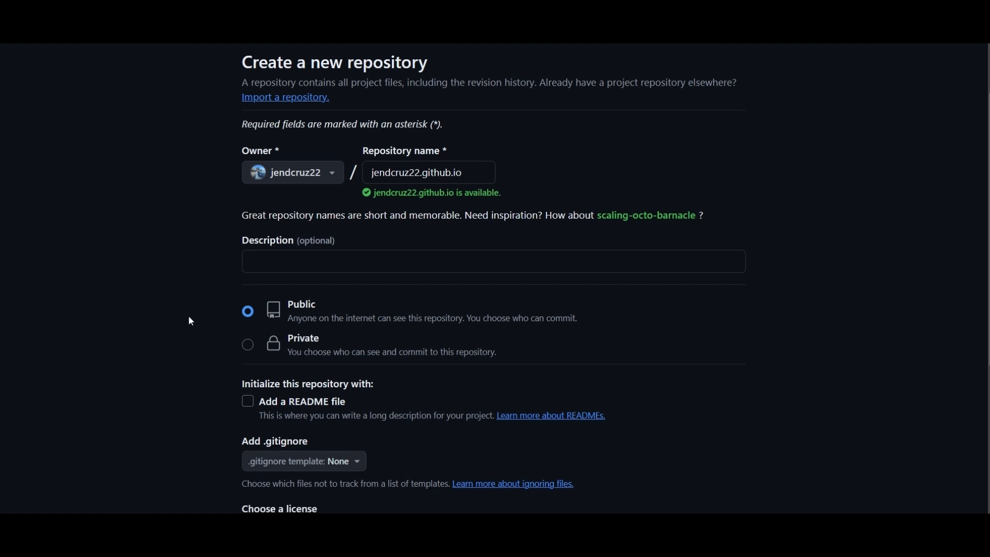
scroll(191, 321, down, 2)
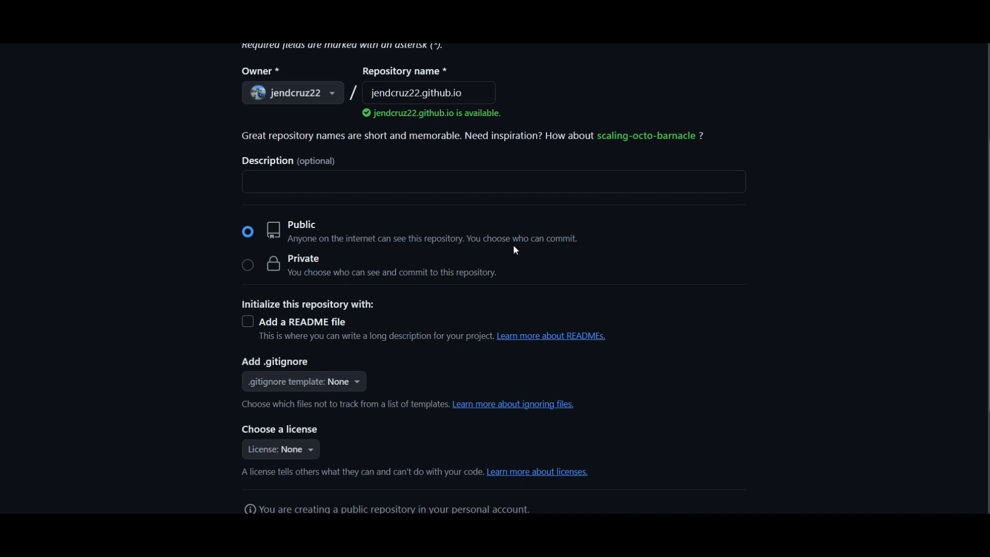
click(248, 265)
scroll(249, 271, down, 2)
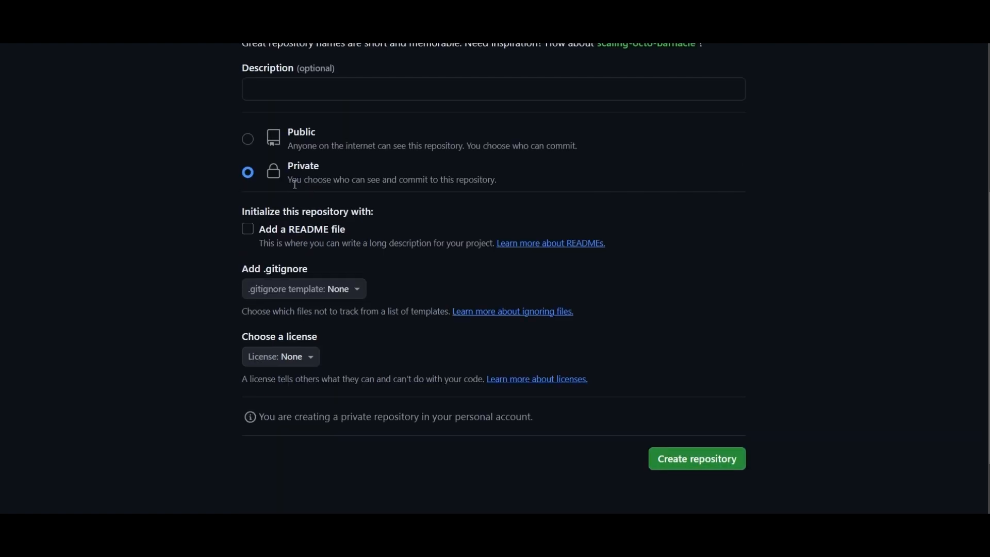
drag(289, 182, 425, 174)
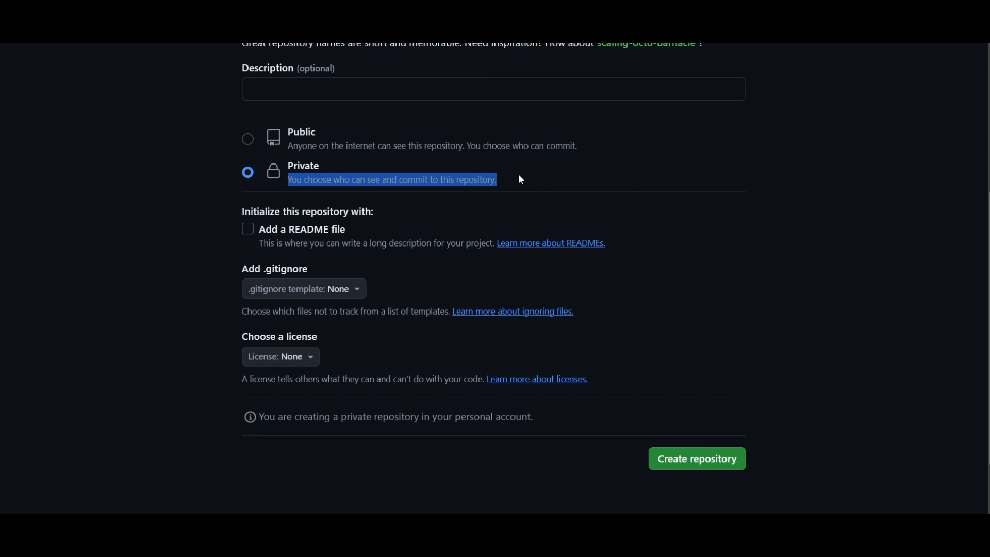
click(225, 238)
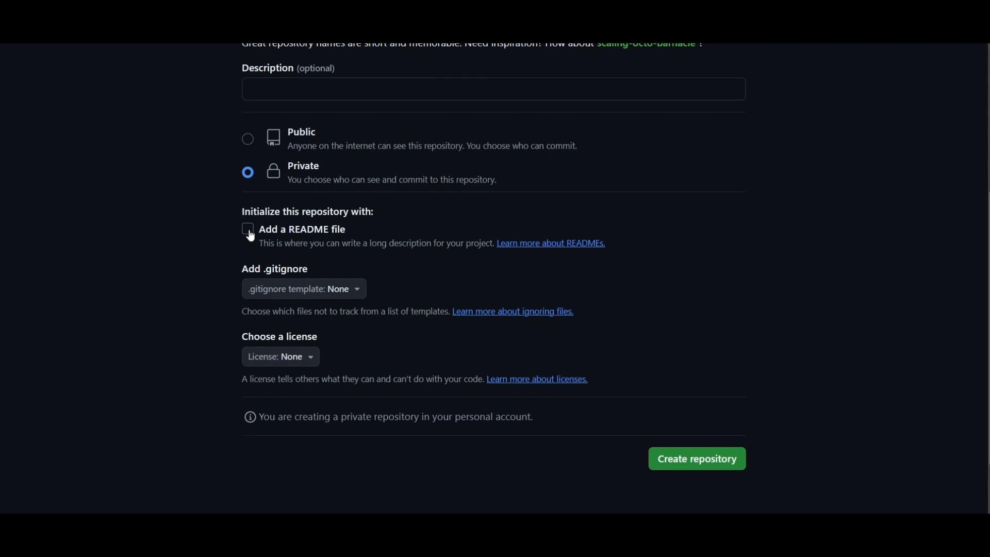
Create the repository without adding a README file, .gitignore template or license.
drag(334, 248, 263, 245)
click(154, 248)
drag(396, 232, 258, 233)
click(138, 255)
drag(262, 235, 348, 233)
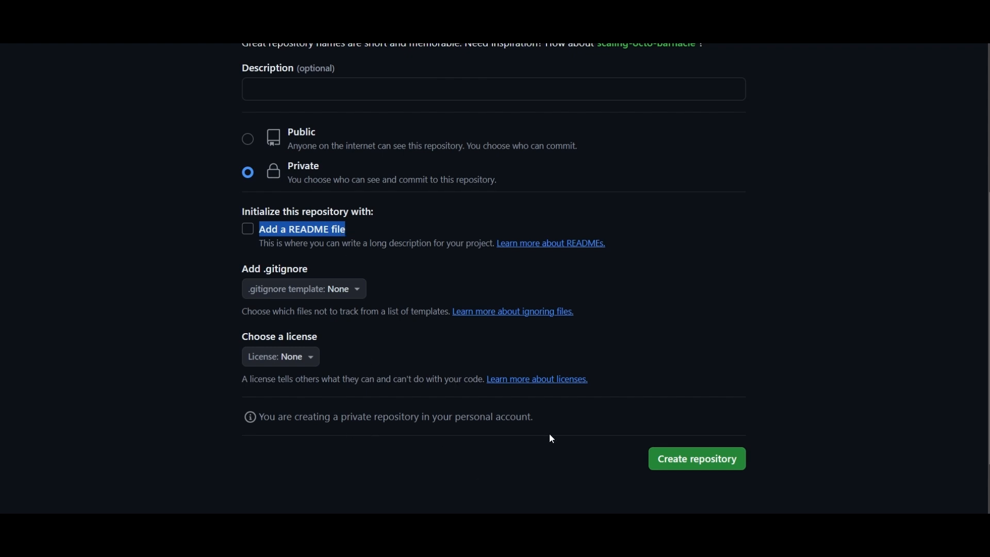
click(512, 499)
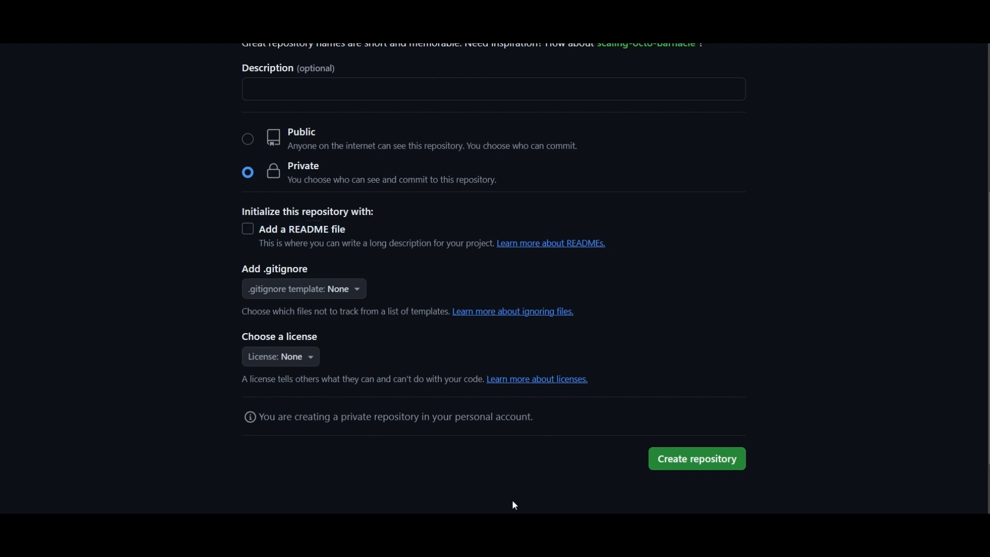
click(728, 468)
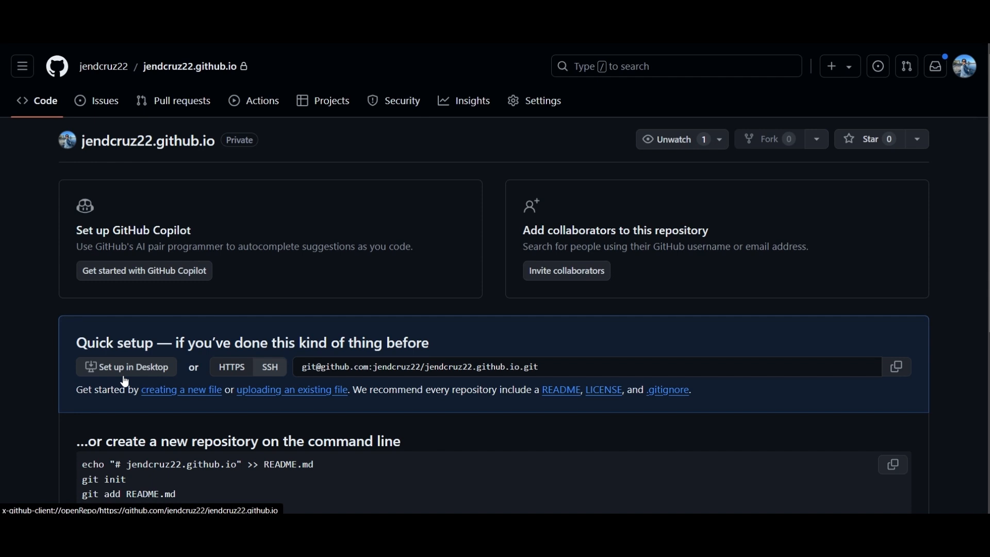
Review the empty repository's quick setup options and set the repository up in GitHub Desktop.
scroll(375, 394, down, 3)
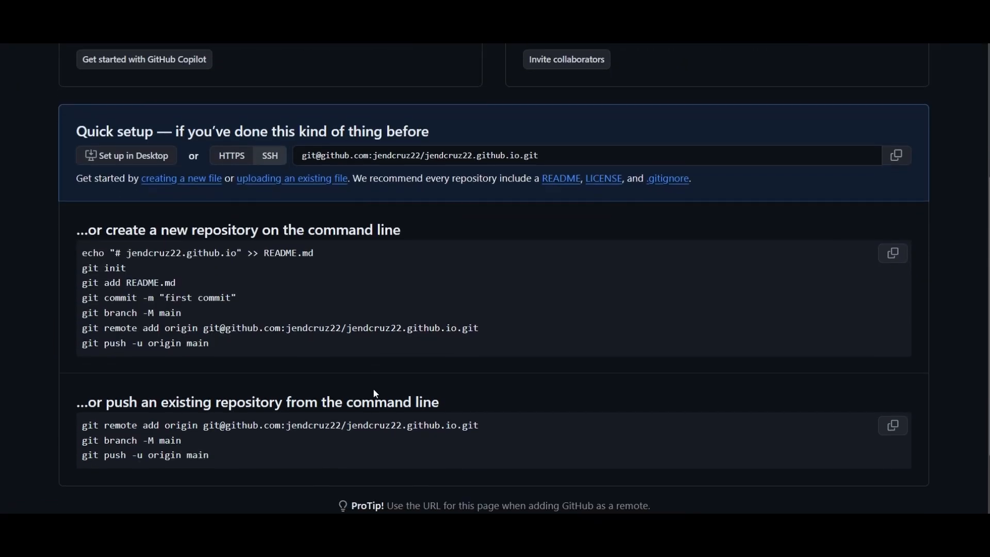
scroll(375, 394, up, 1)
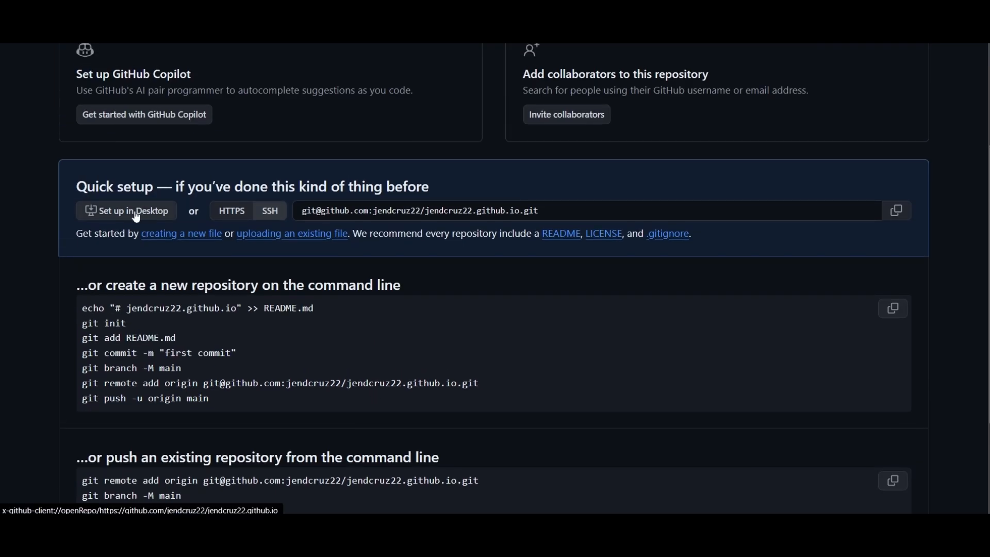
scroll(105, 151, up, 1)
double_click(131, 101)
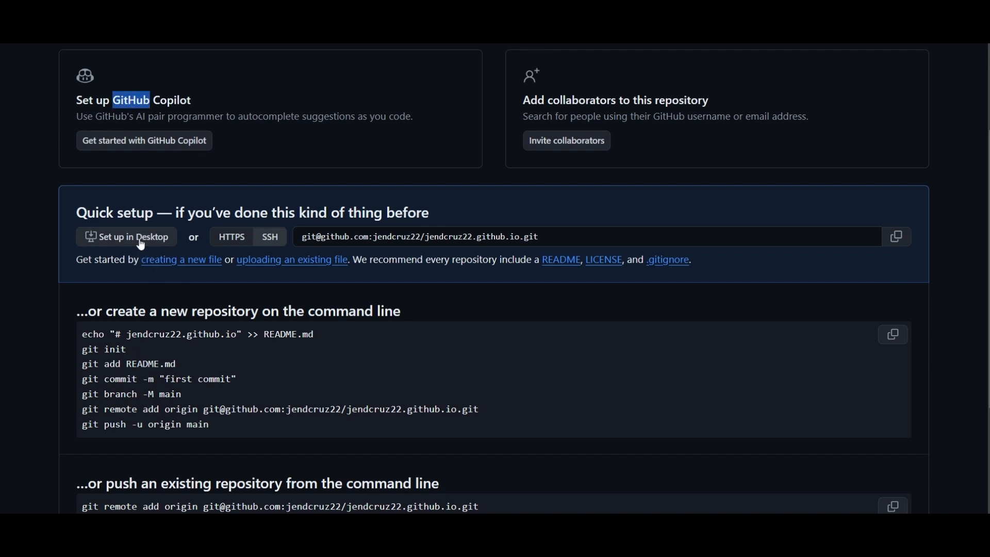
click(45, 315)
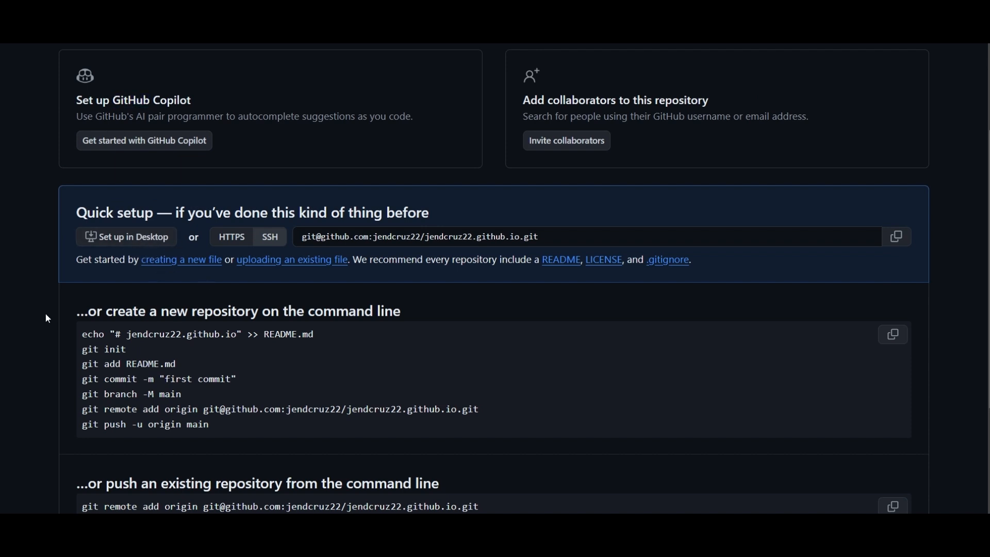
click(136, 244)
click(535, 154)
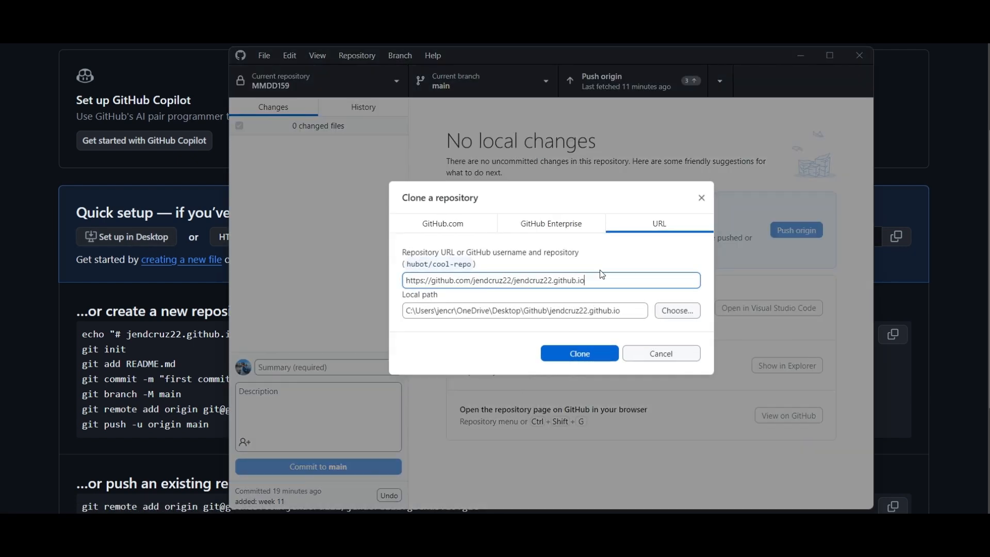
Clone the repository from its GitHub URL into its own folder under the local Desktop\Github path.
drag(599, 275, 407, 282)
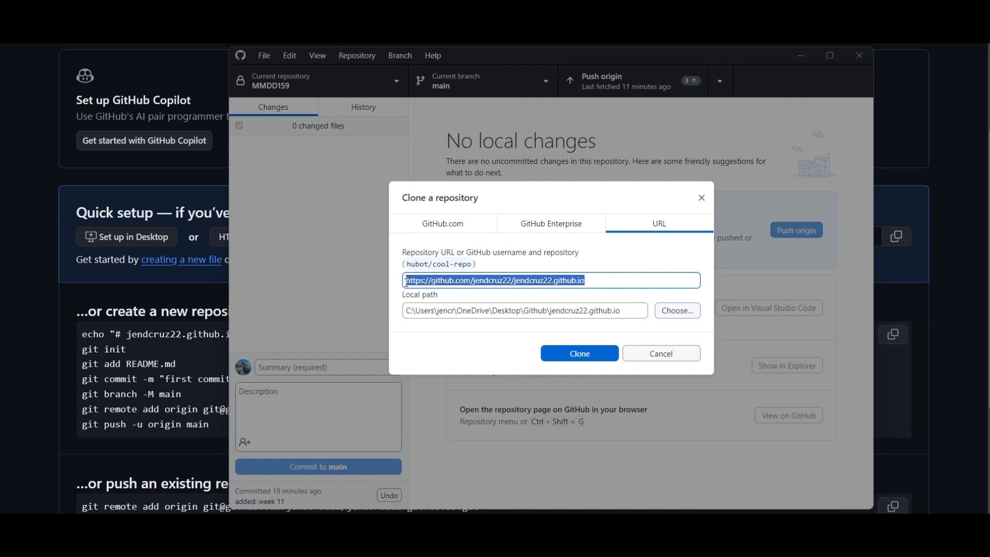
drag(405, 314, 631, 302)
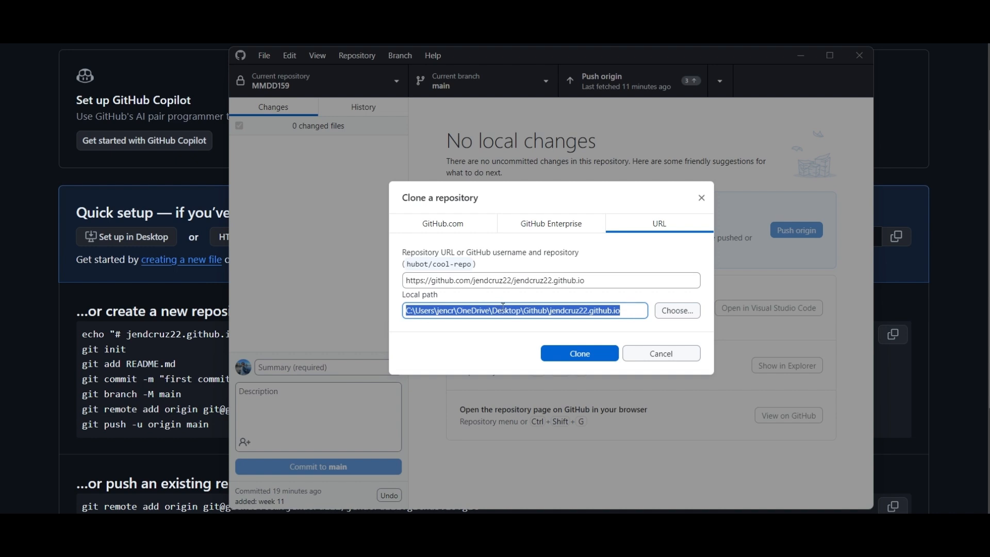
double_click(505, 310)
double_click(535, 310)
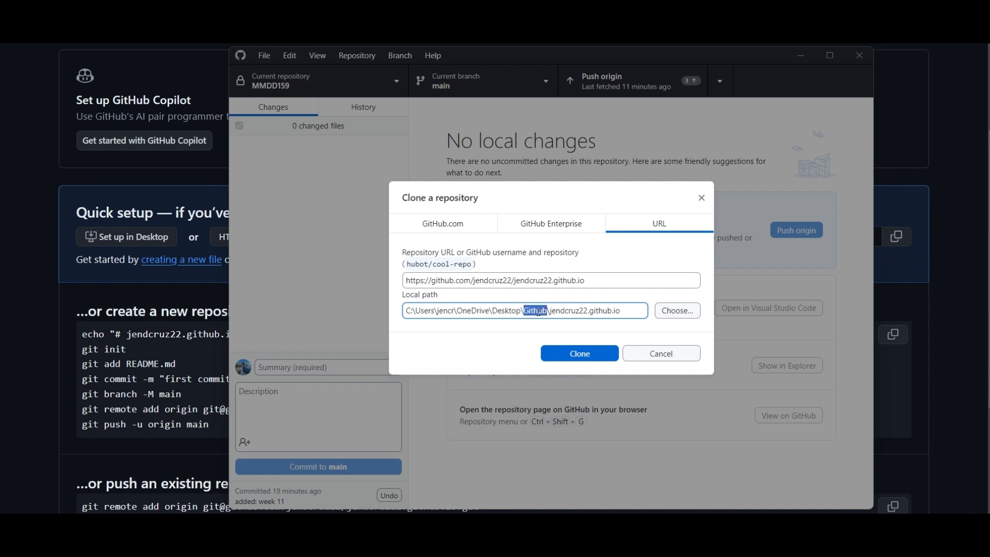
click(562, 310)
drag(550, 310, 621, 312)
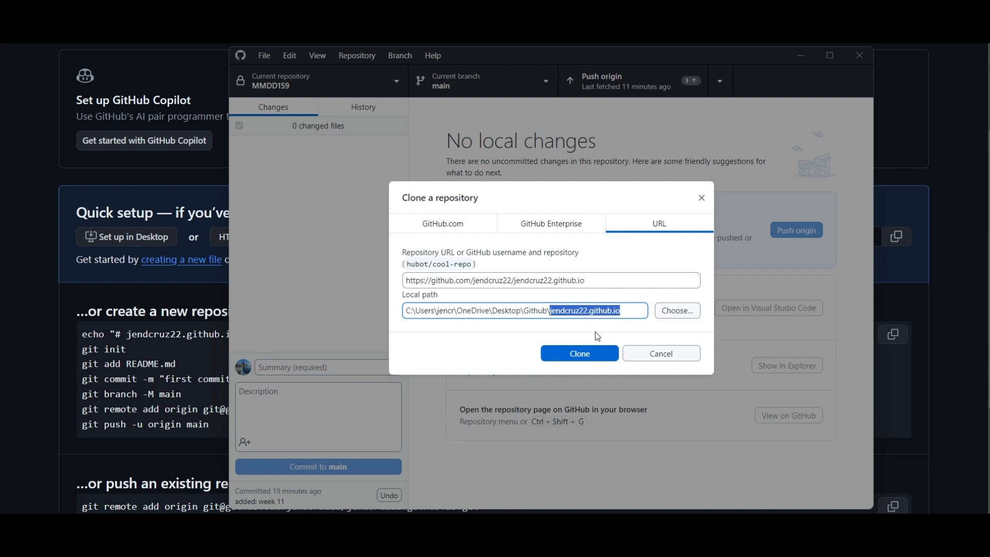
click(595, 353)
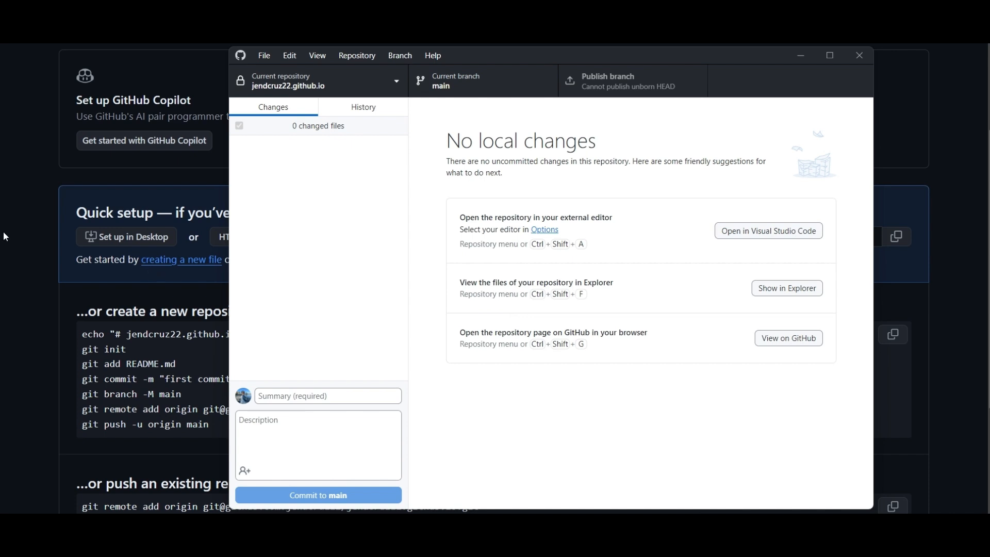
Switch to Visual Studio Code and open the cloned github.io repository folder from Desktop\Github.
click(142, 254)
scroll(268, 247, up, 2)
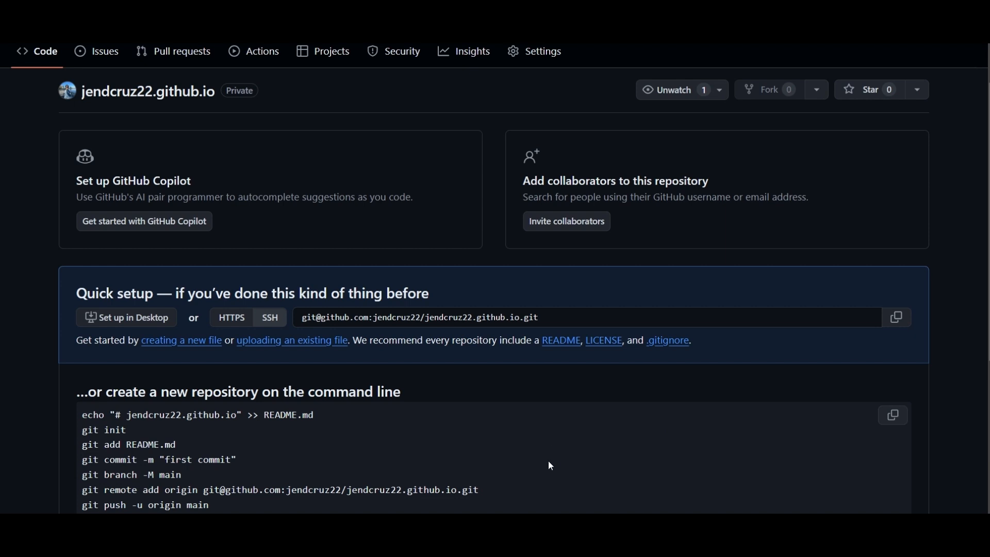
scroll(415, 274, up, 1)
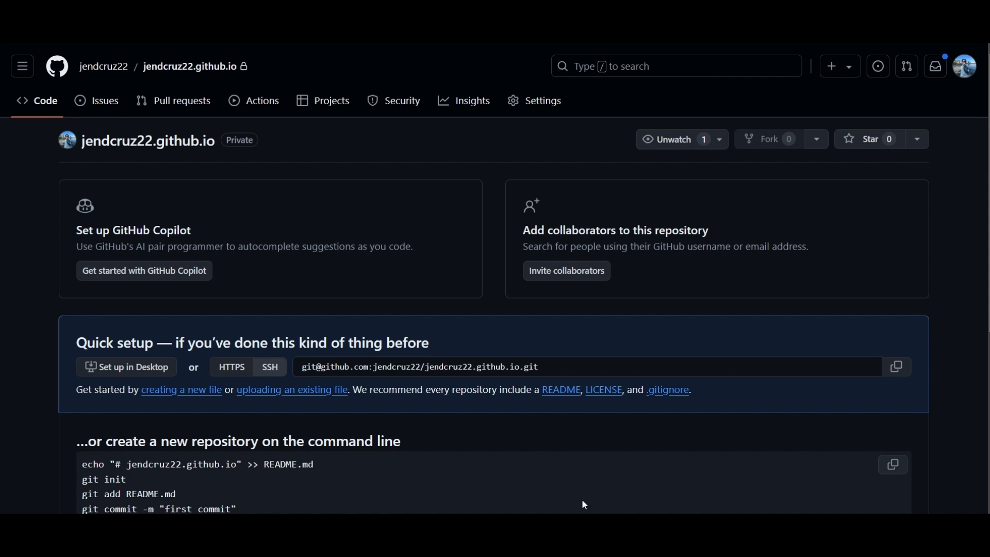
click(560, 531)
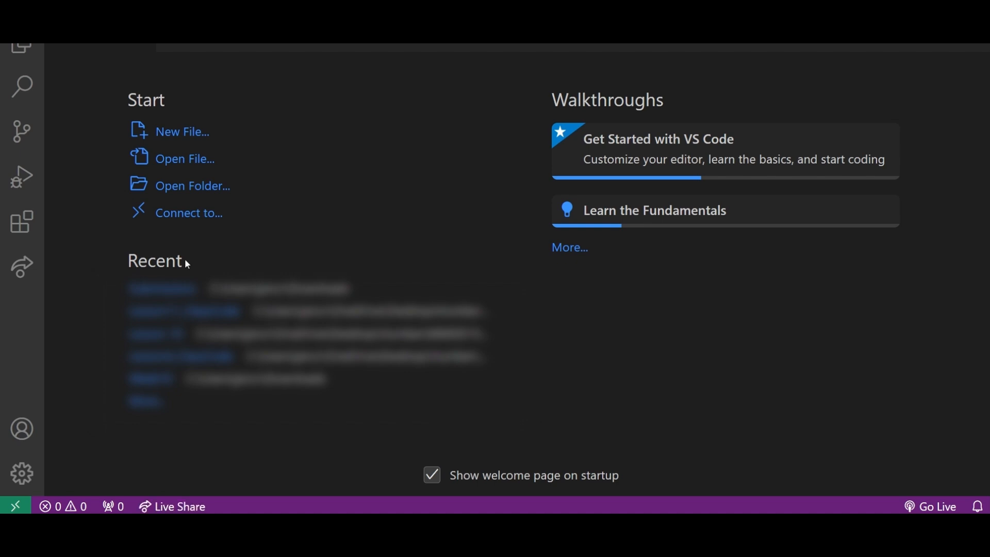
click(194, 196)
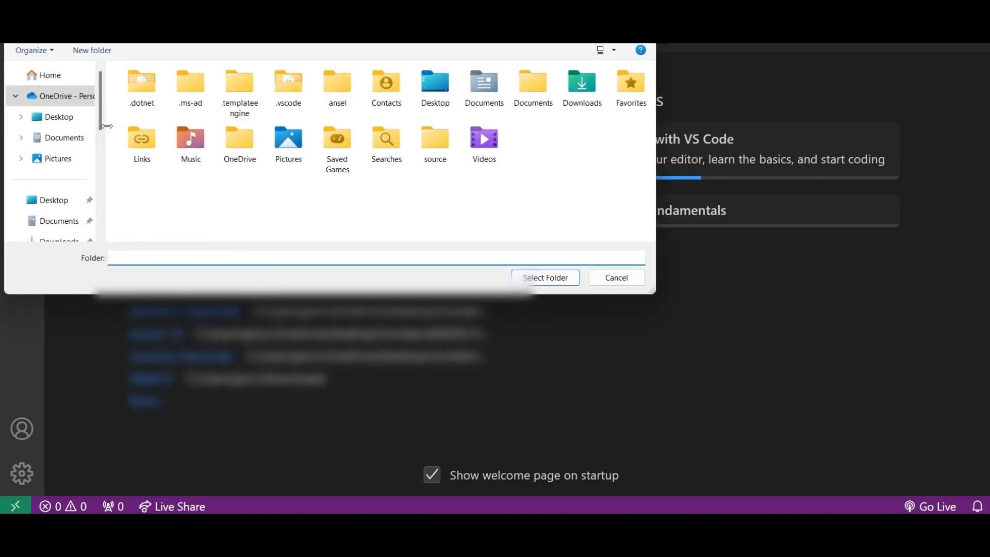
click(73, 204)
double_click(137, 89)
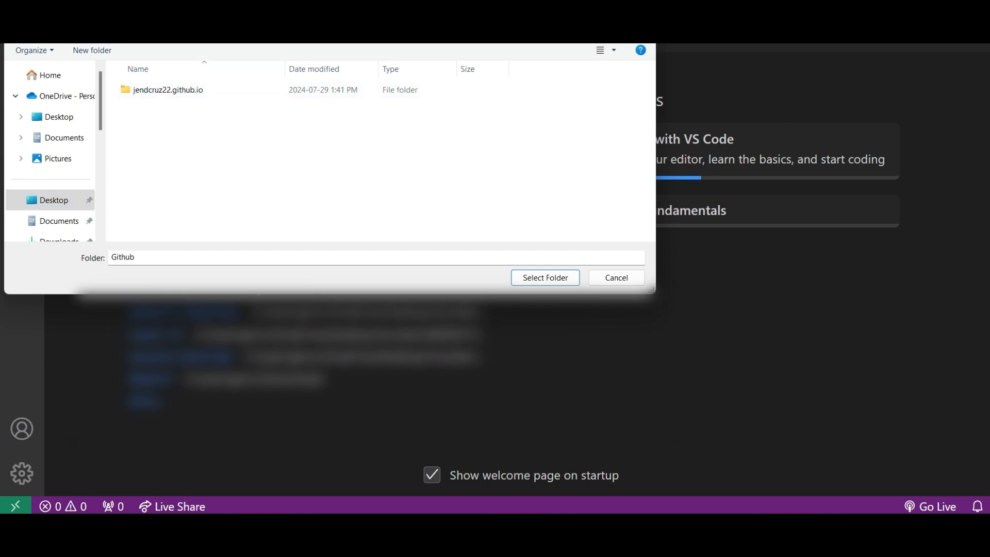
drag(237, 2, 256, 62)
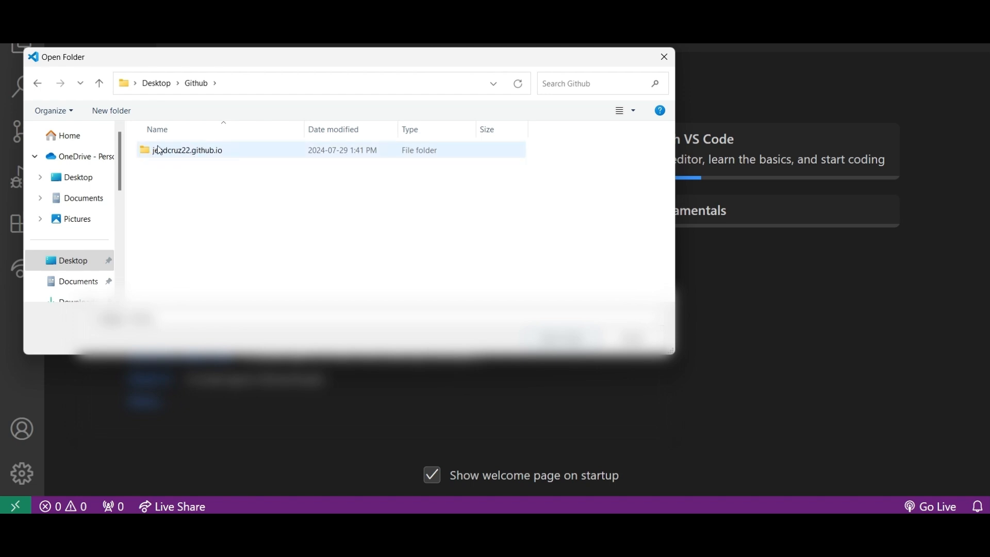
double_click(229, 150)
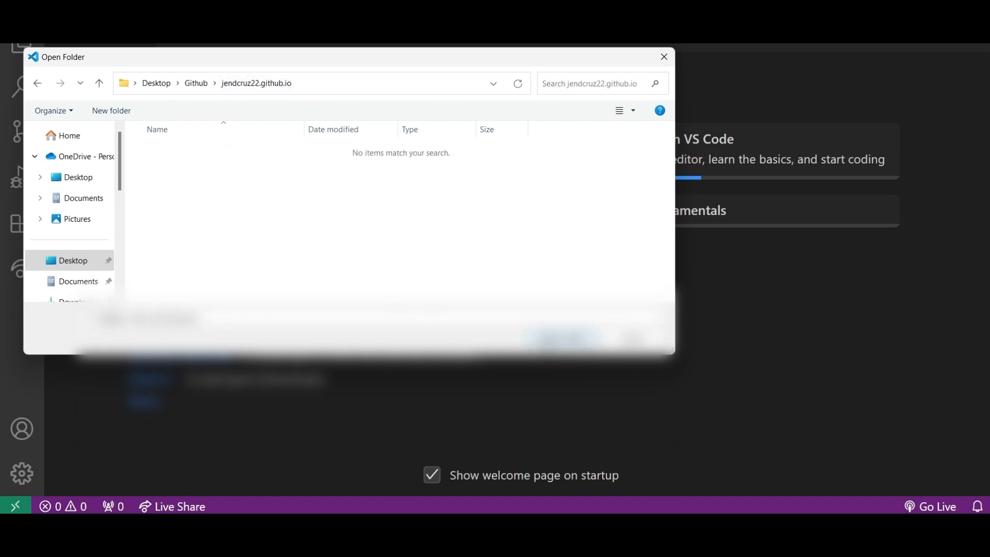
click(548, 343)
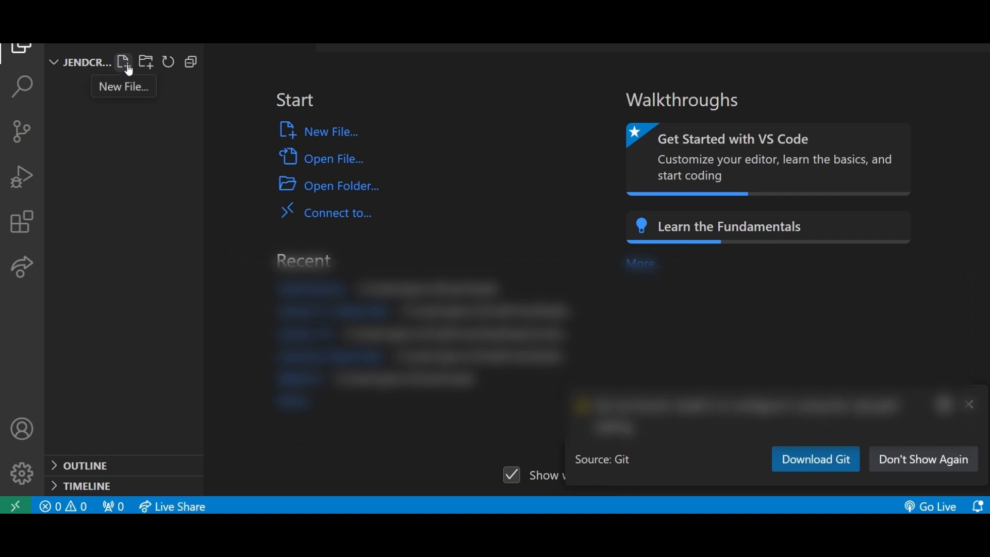
Create a new file named index.html in the repository folder.
click(124, 62)
text(ind)
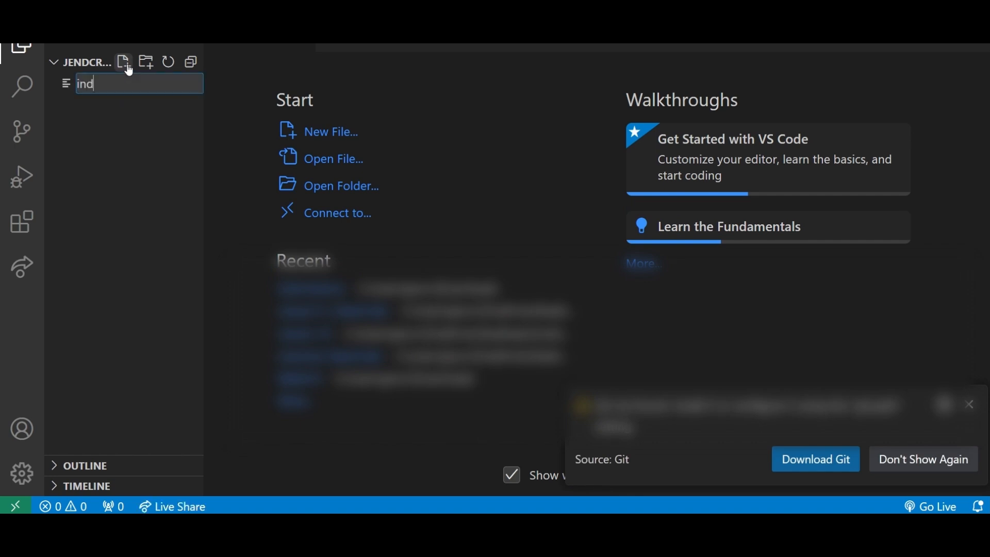
text(ex.html)
key(Return)
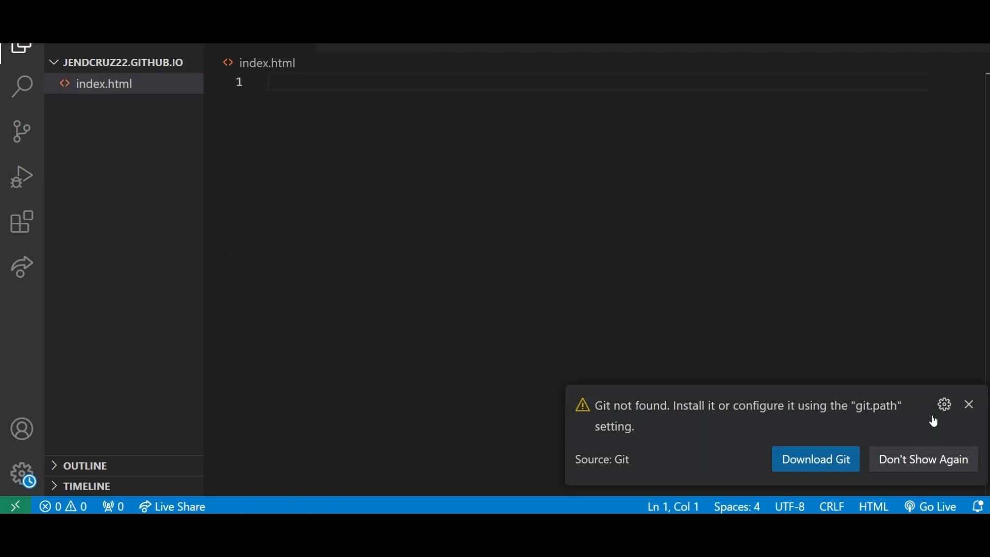
Dismiss the Git notification and insert the HTML5 boilerplate into index.html.
click(968, 407)
text(html)
key(Down)
key(Return)
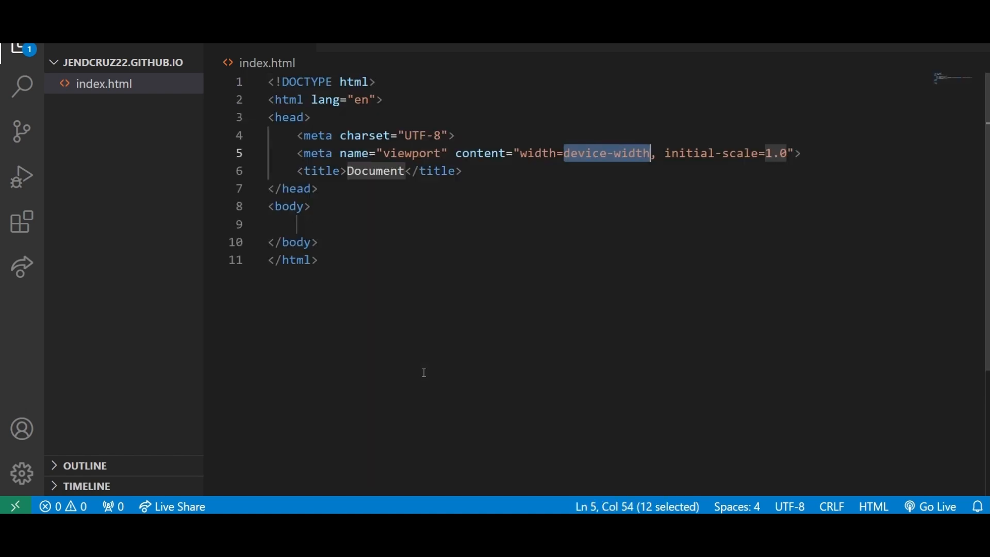
Replace the placeholder page title with "Introduction to Github Pages".
double_click(382, 170)
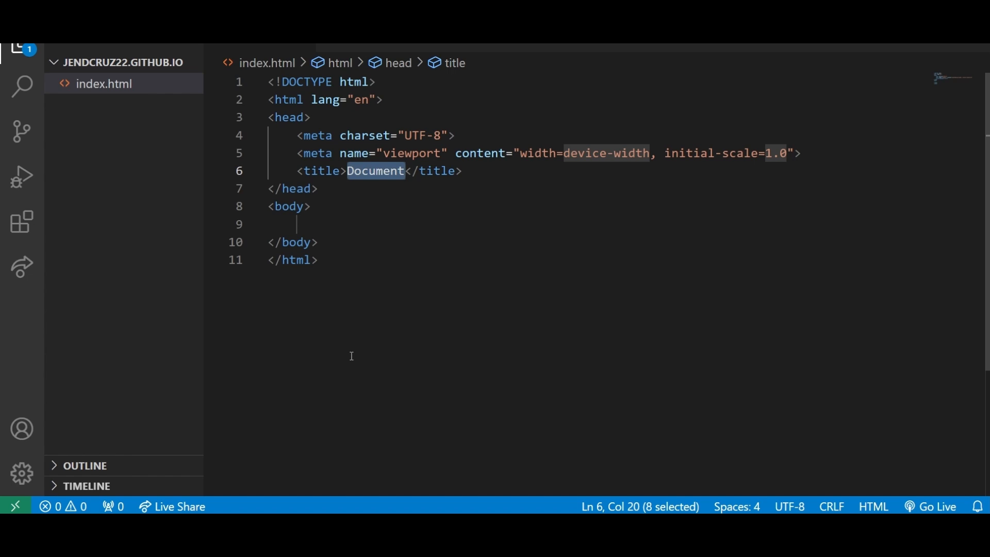
text(Introd)
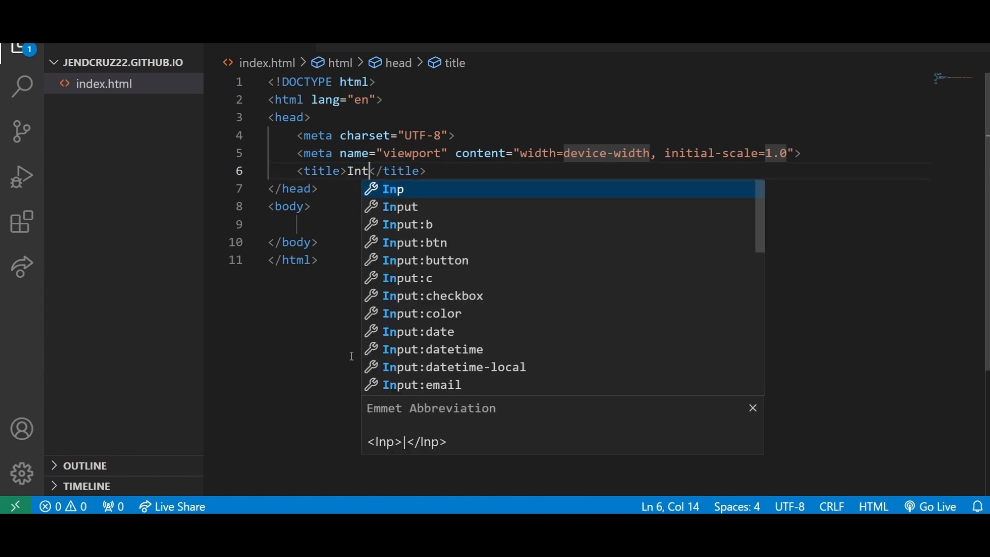
text(uction to Gith)
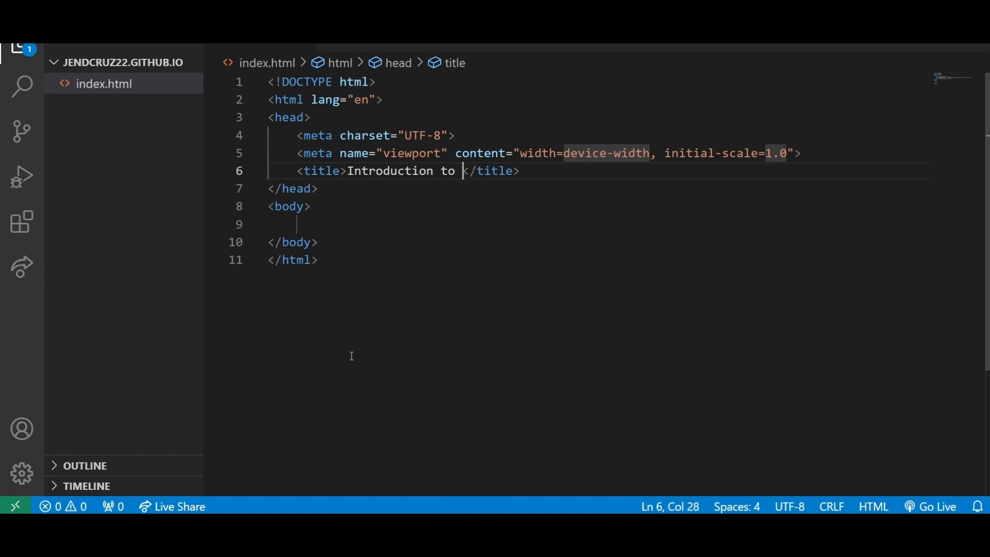
text(ub D)
key(BackSpace)
text(Pages)
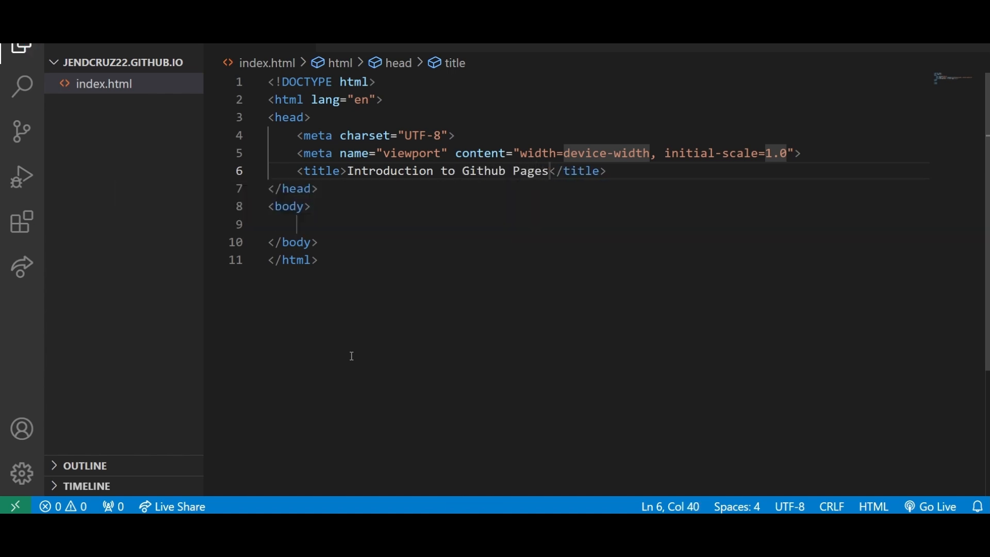
Add an h1 heading reading "Welcome to my website!" inside the body.
click(324, 220)
text(h1)
key(Tab)
text(Welcome)
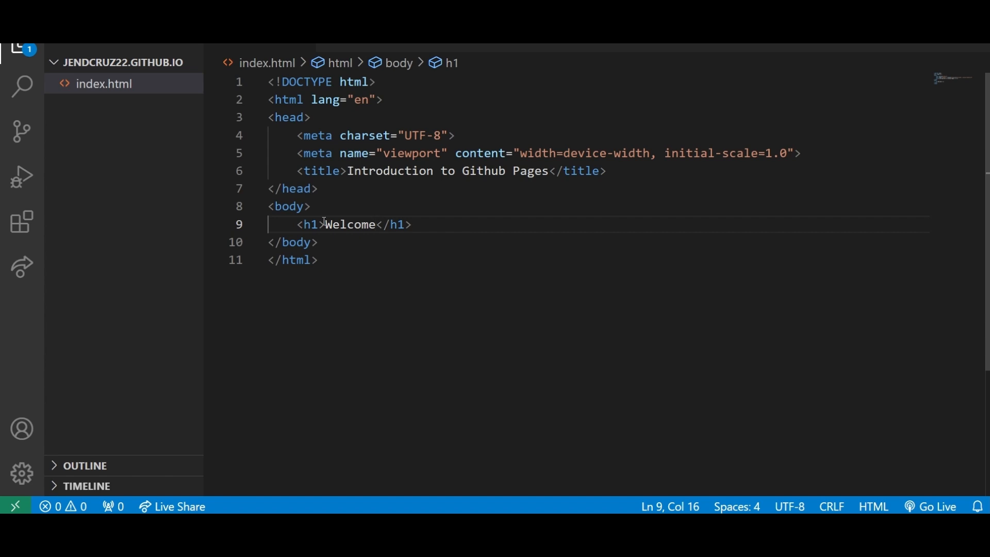
text( to my website!)
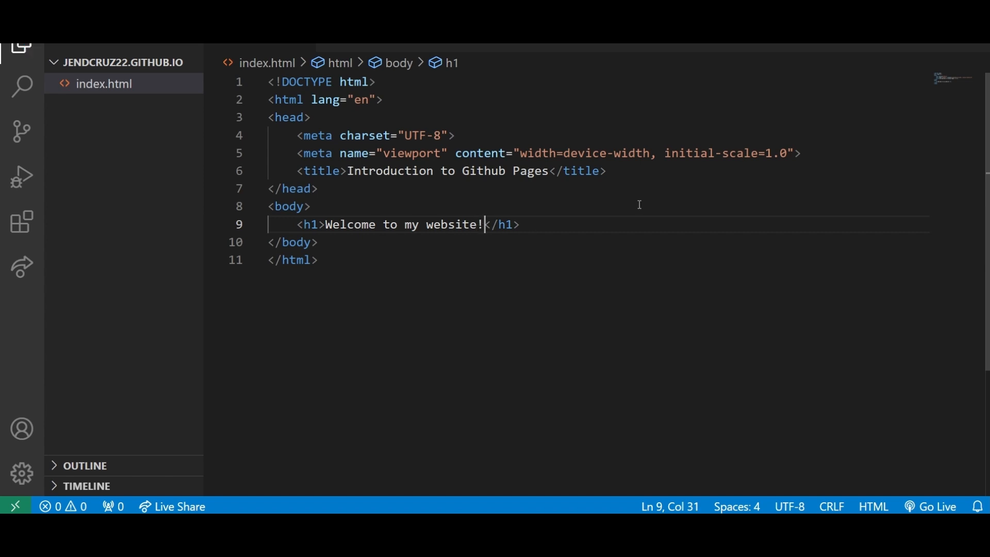
Add a paragraph element filled with lorem ipsum placeholder text below the heading.
click(608, 225)
key(Return)
text(p)
key(Tab)
text(lore)
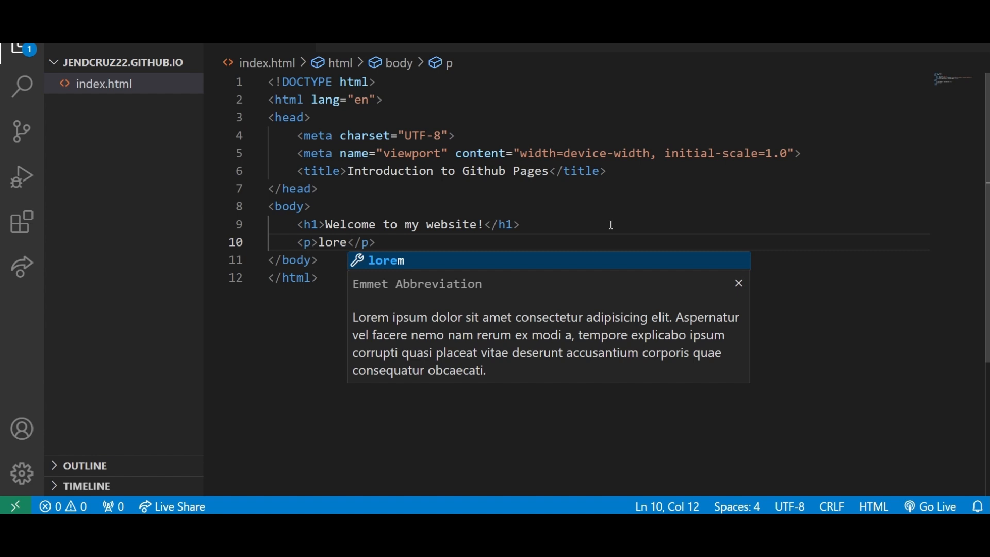
key(Tab)
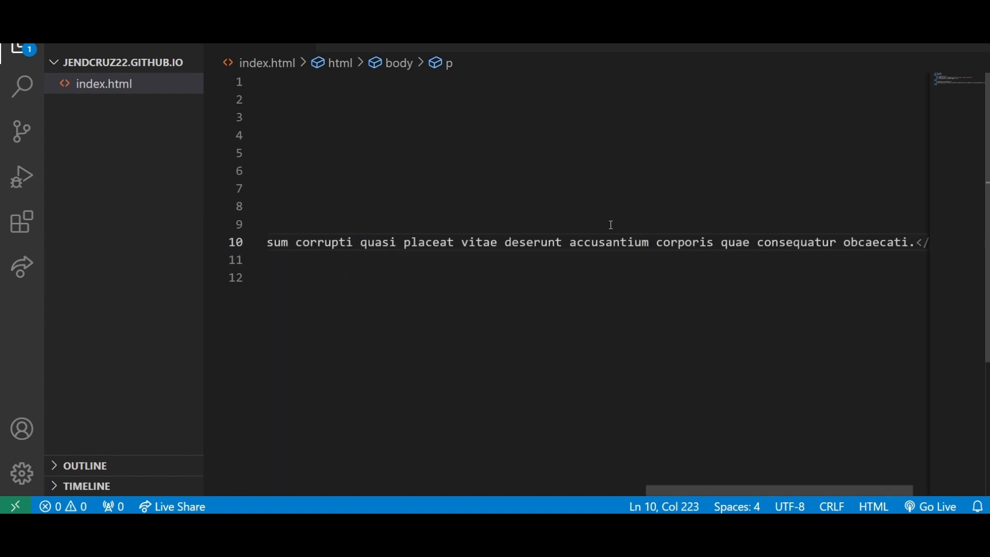
Put the opening and closing p tags on separate lines from the lorem ipsum text and save index.html.
key(ctrl+s)
click(319, 277)
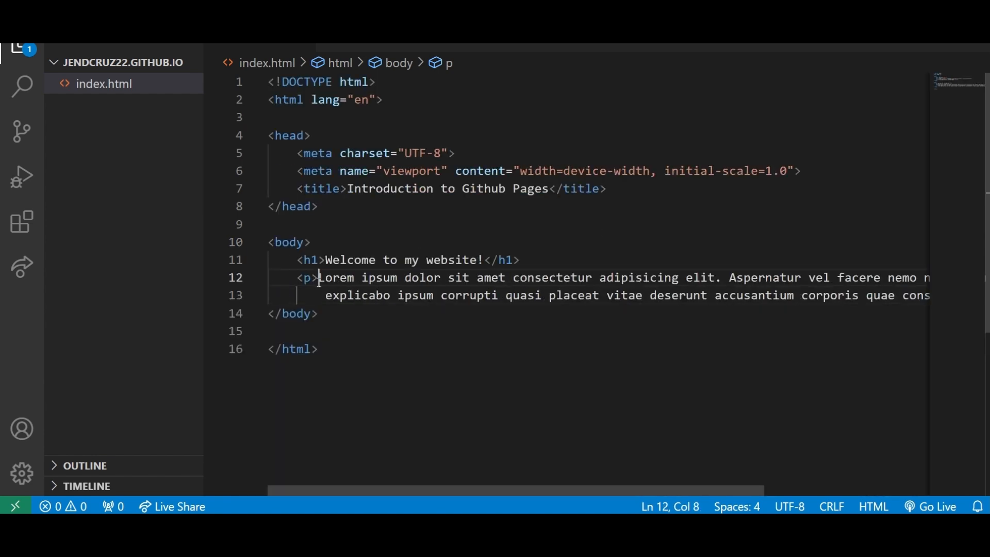
key(Return)
scroll(667, 376, right, 5)
click(861, 315)
key(Return)
key(ctrl+s)
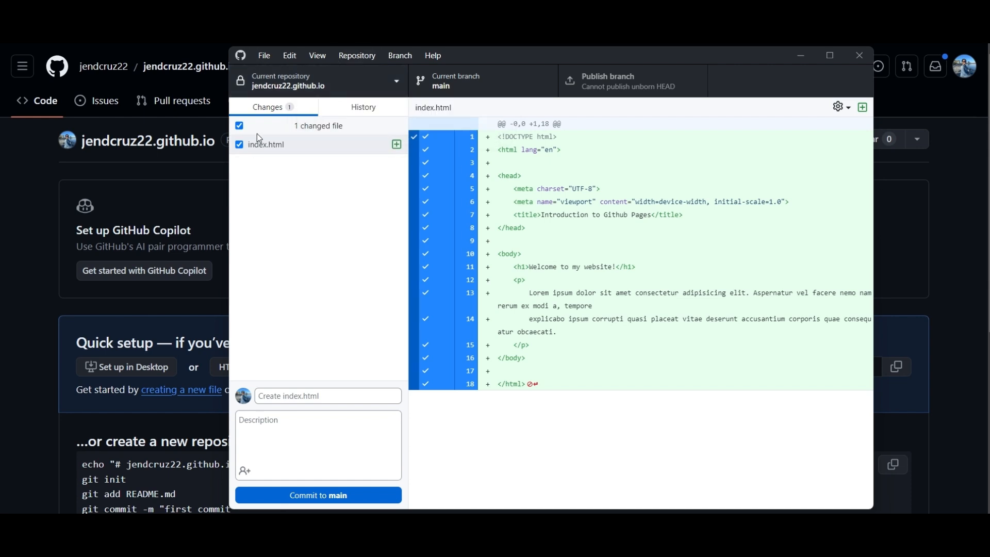
Keep the changed index.html selected for the commit and enter "first commit" as the commit summary.
click(239, 126)
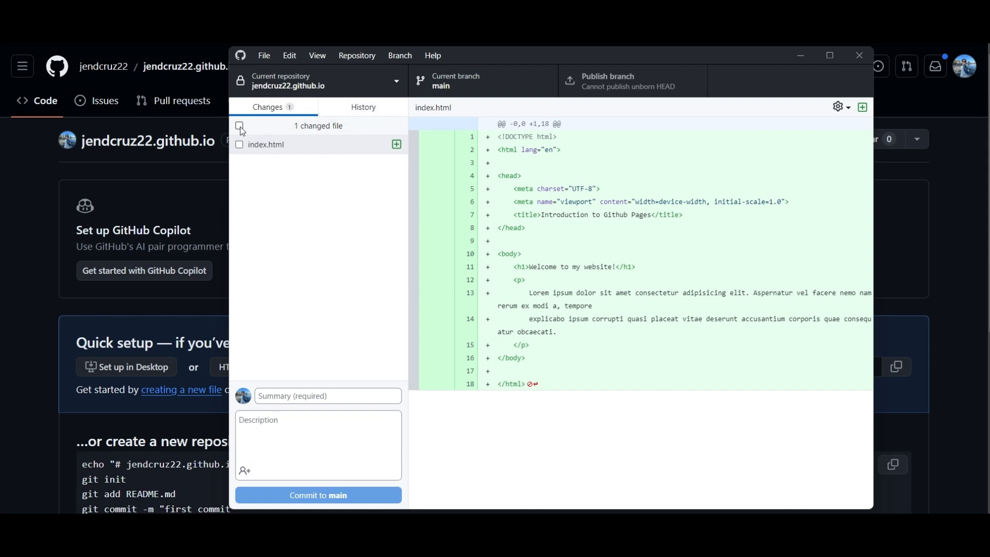
click(239, 126)
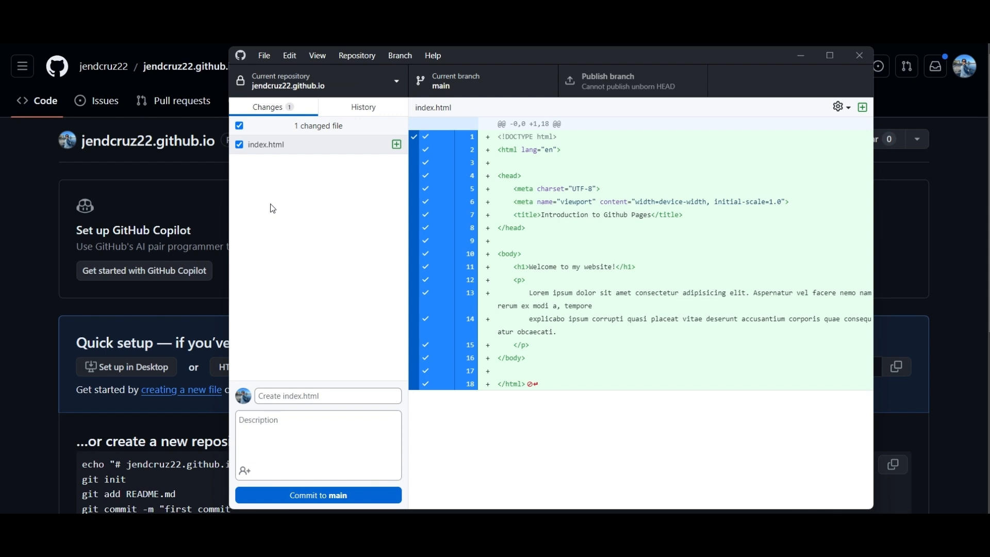
click(346, 397)
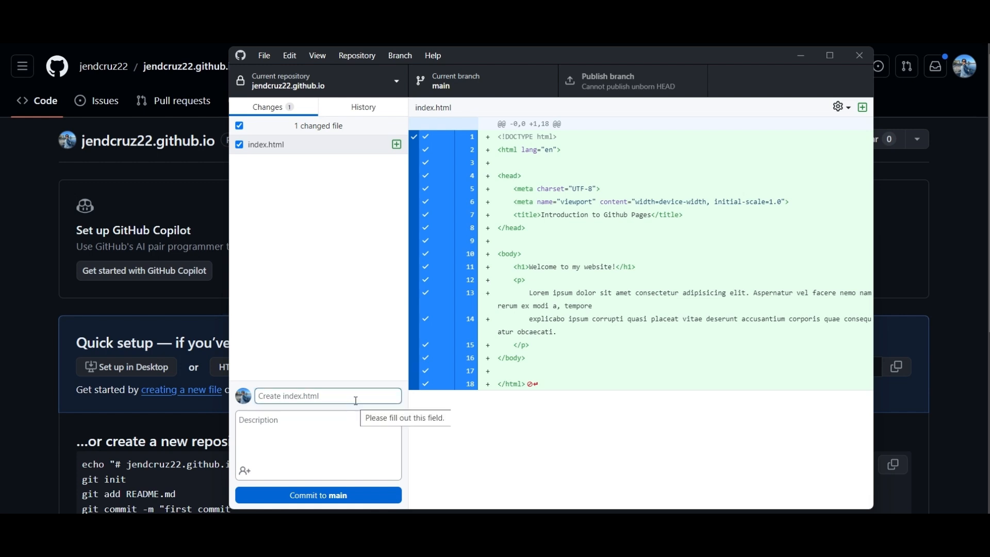
text(first commit)
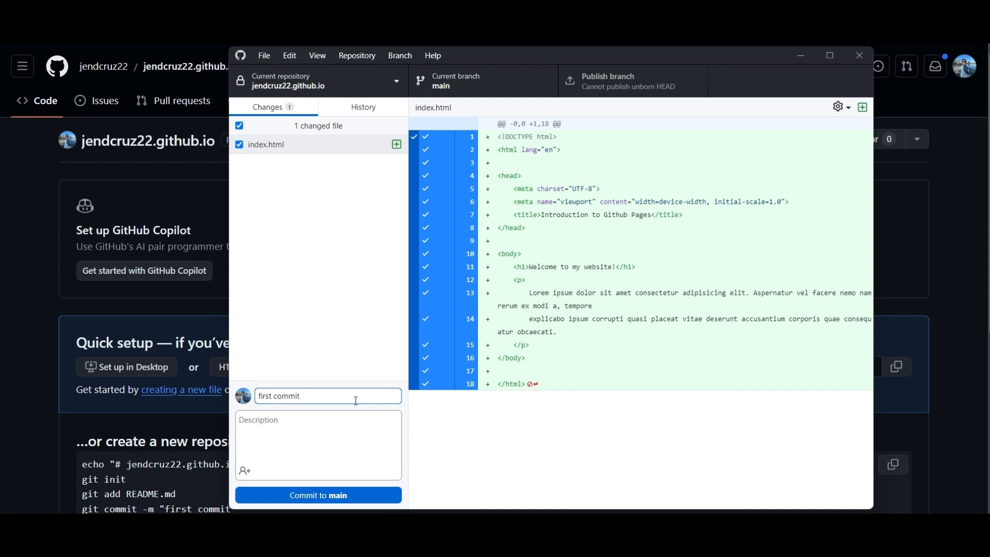
Try "added: home page" as the commit summary and restore it to "first commit".
key(ctrl+a)
text(upd)
key(BackSpace)
key(BackSpace)
key(BackSpace)
text(added: home page)
drag(333, 397, 249, 404)
text(first commit)
Commit index.html to main and publish the branch to GitHub.
click(380, 497)
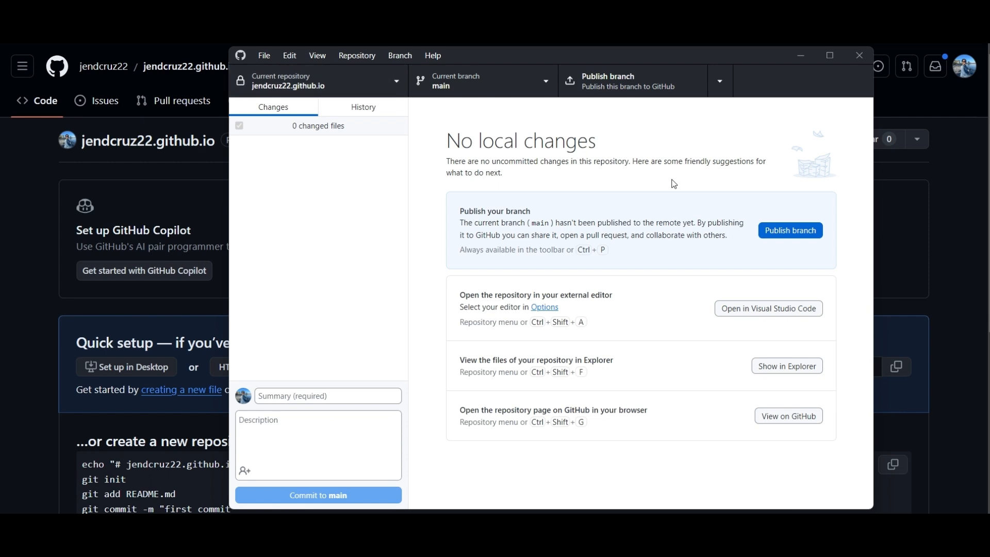
click(624, 93)
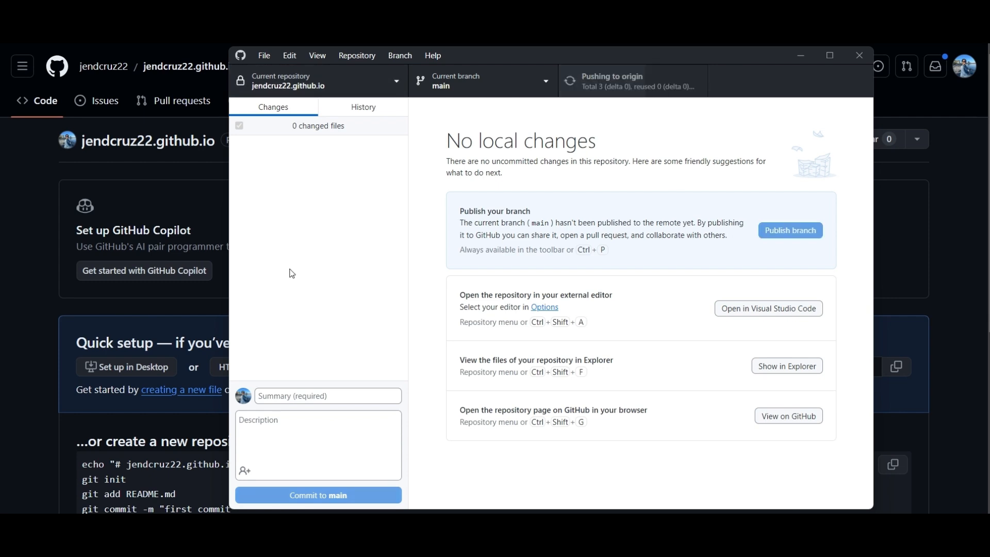
Browse to the local repository folder under Desktop\Github in File Explorer and view its files.
click(19, 212)
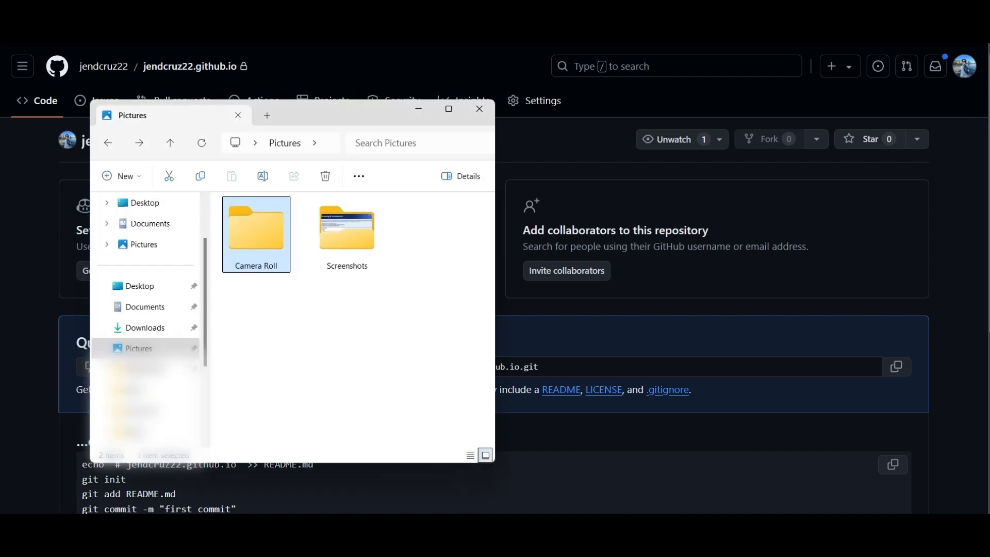
click(146, 290)
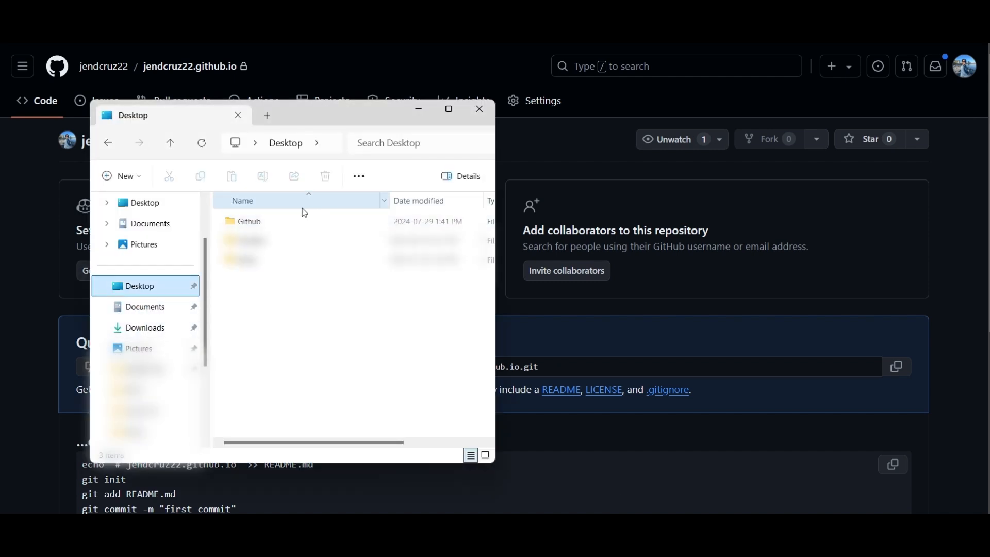
double_click(314, 216)
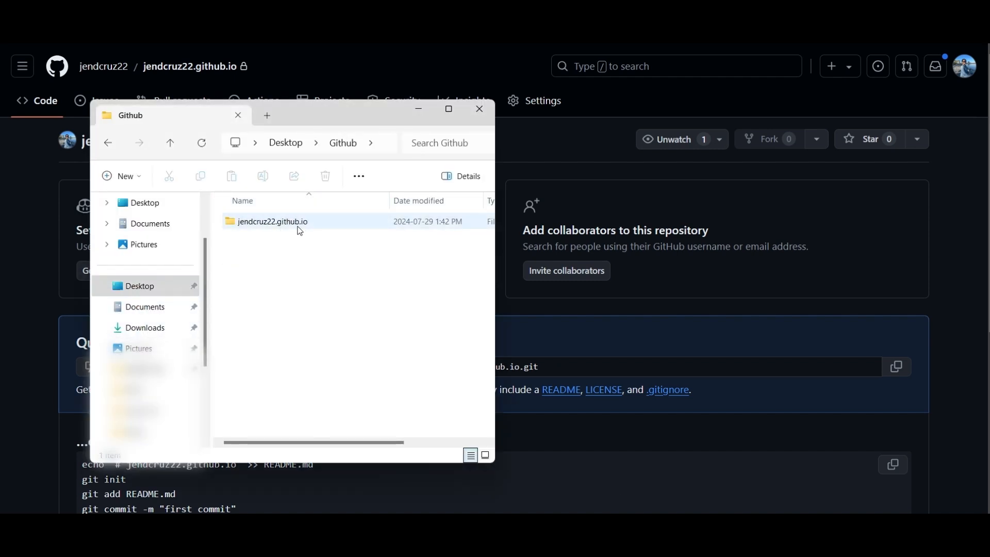
double_click(298, 228)
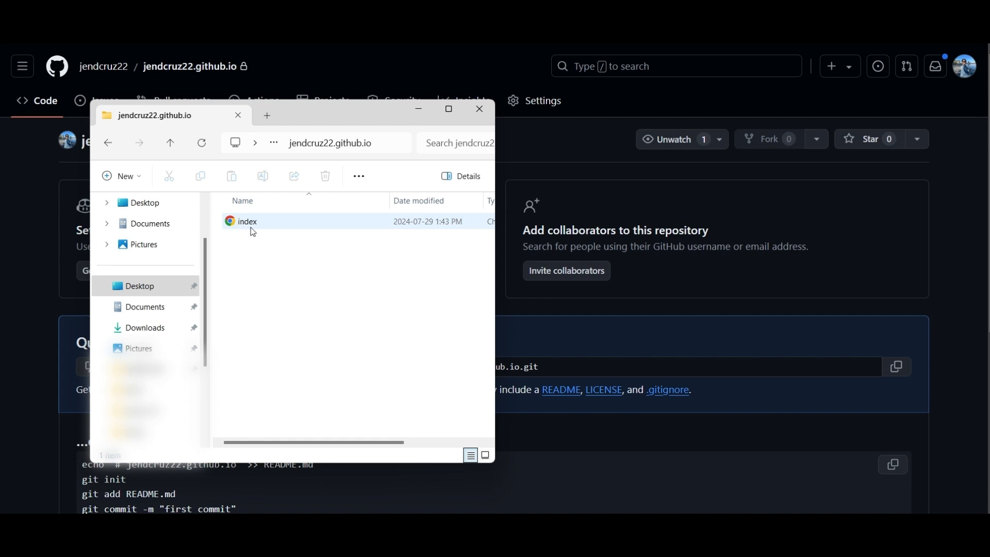
click(75, 299)
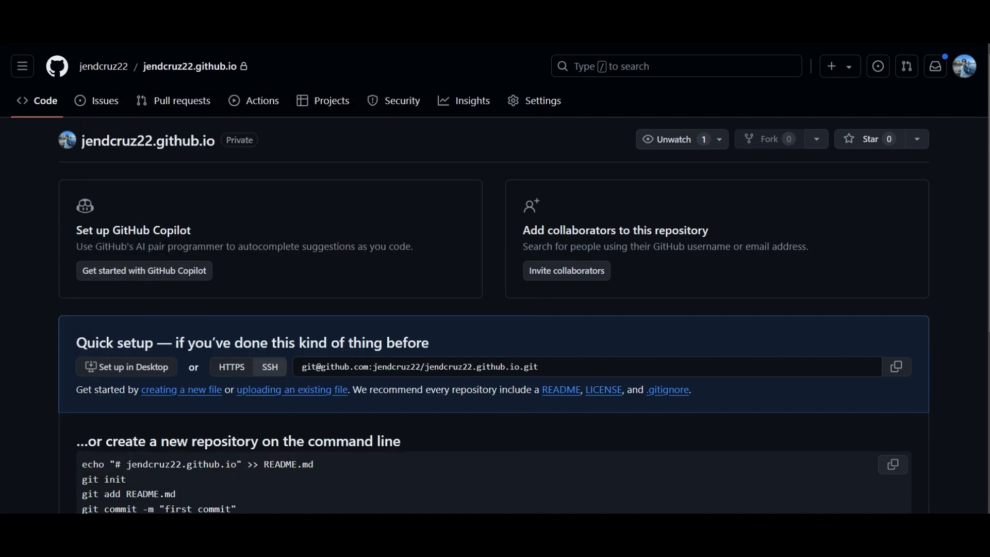
Check the push status in GitHub Desktop and open index.html from the repository page on GitHub.
click(529, 526)
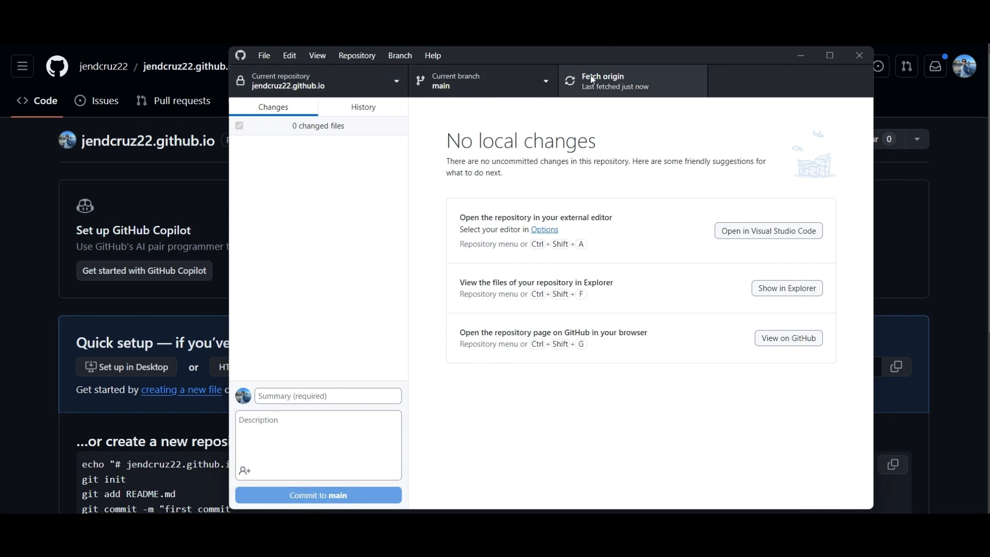
click(36, 192)
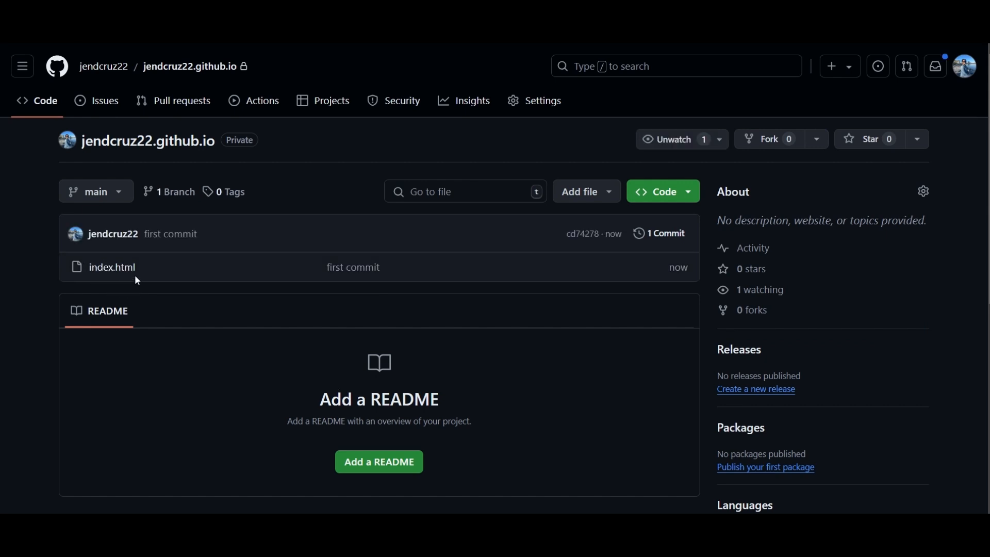
click(129, 274)
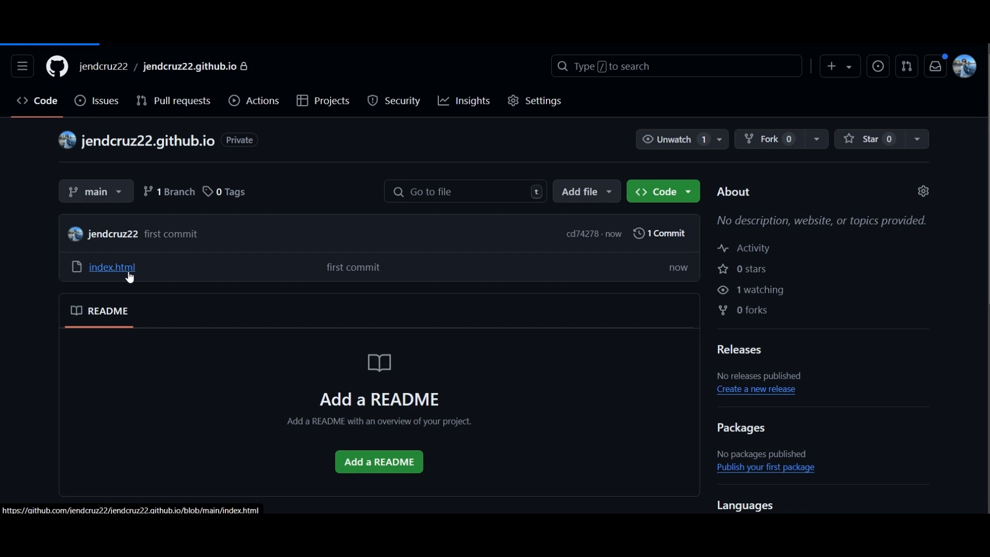
Review the index.html code on GitHub and go to step 10 of the GitHub Pages guide.
scroll(130, 276, down, 2)
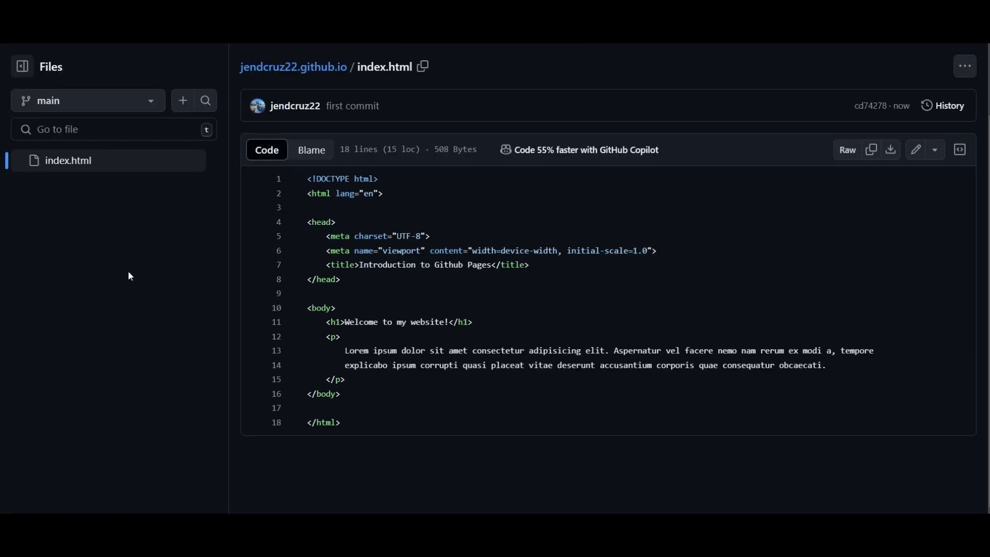
scroll(418, 424, up, 2)
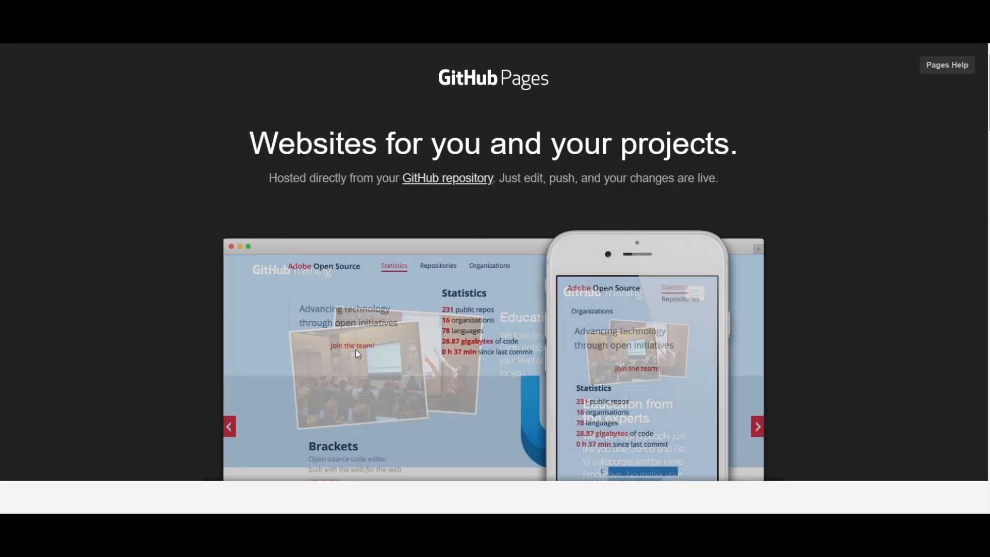
scroll(355, 349, down, 20)
scroll(358, 354, down, 5)
drag(494, 190, 645, 186)
key(ctrl+c)
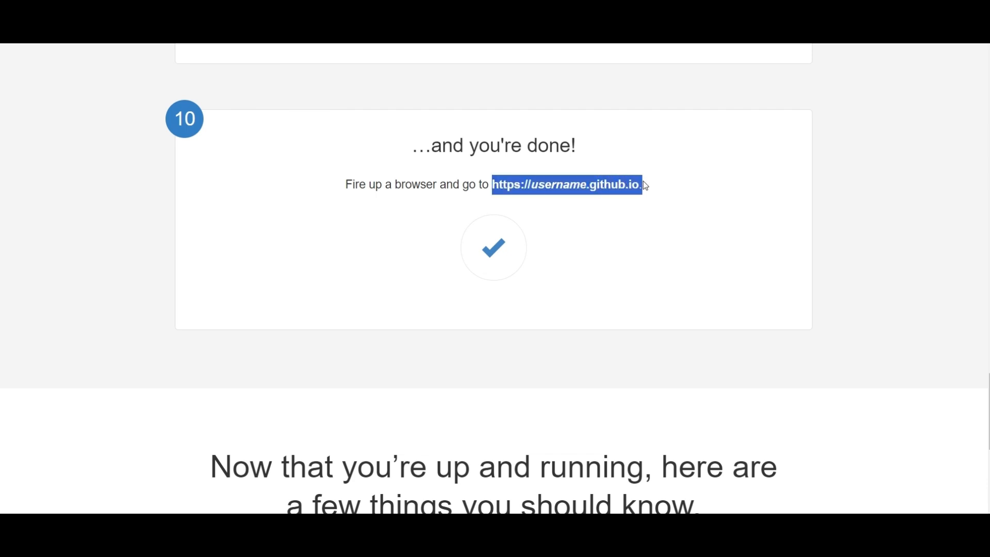
click(526, 198)
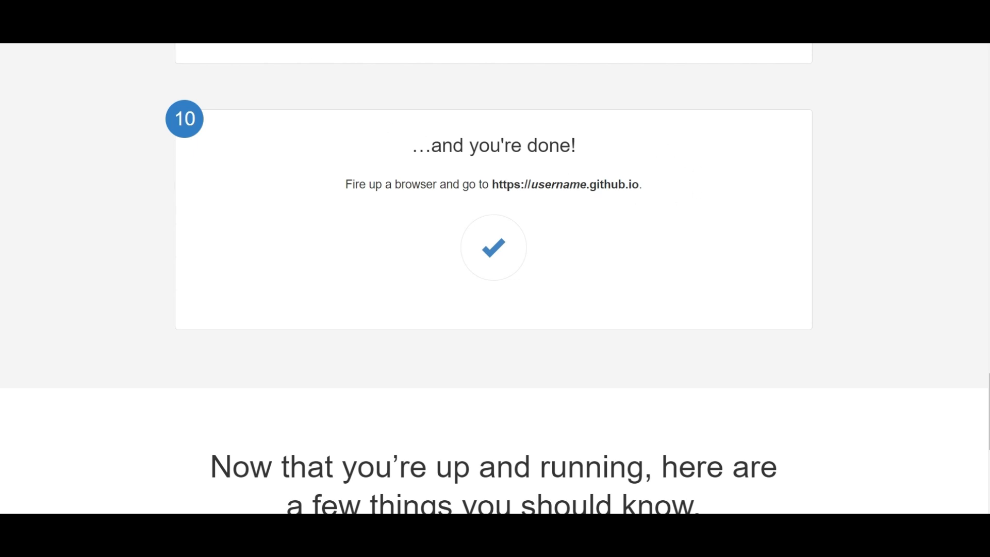
key(ctrl+v)
text(jendcruz)
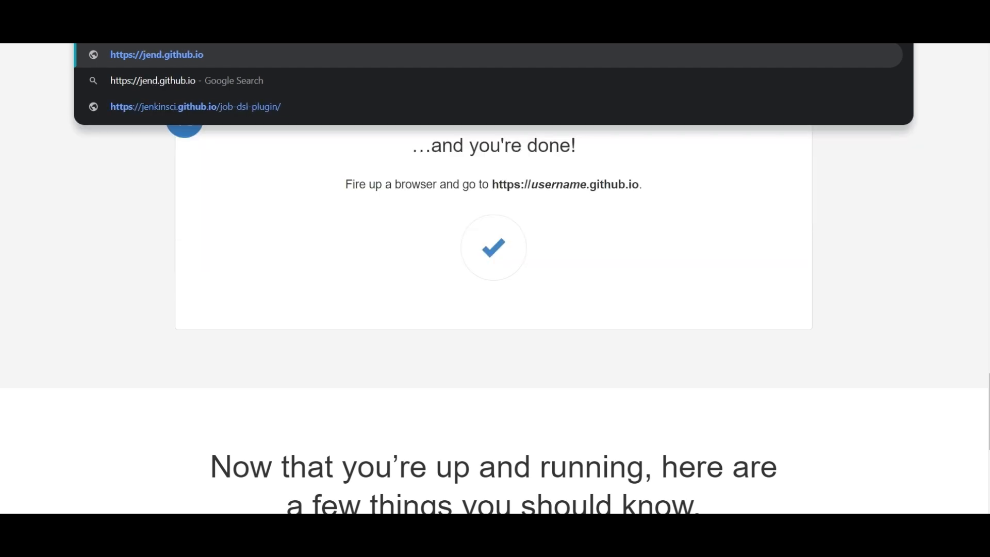
text(22)
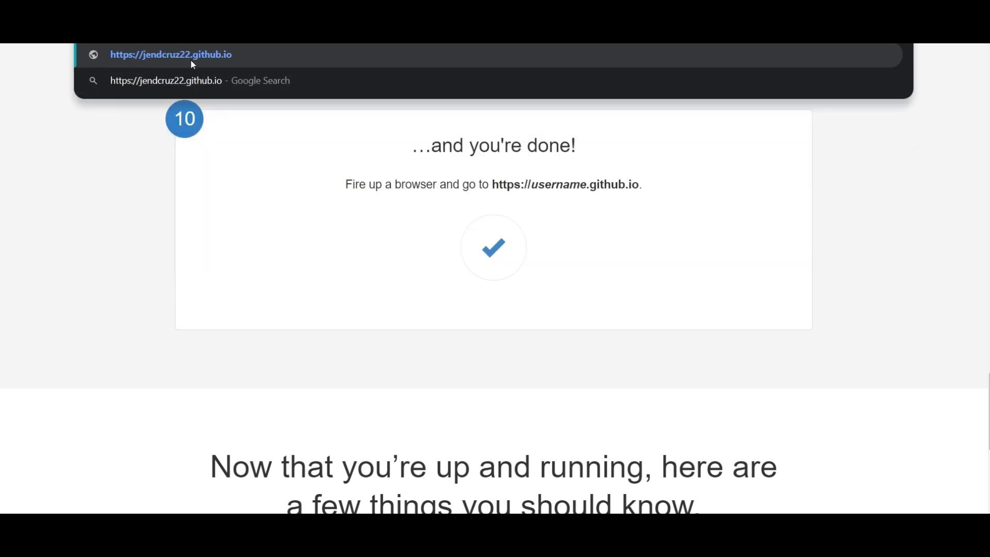
click(287, 57)
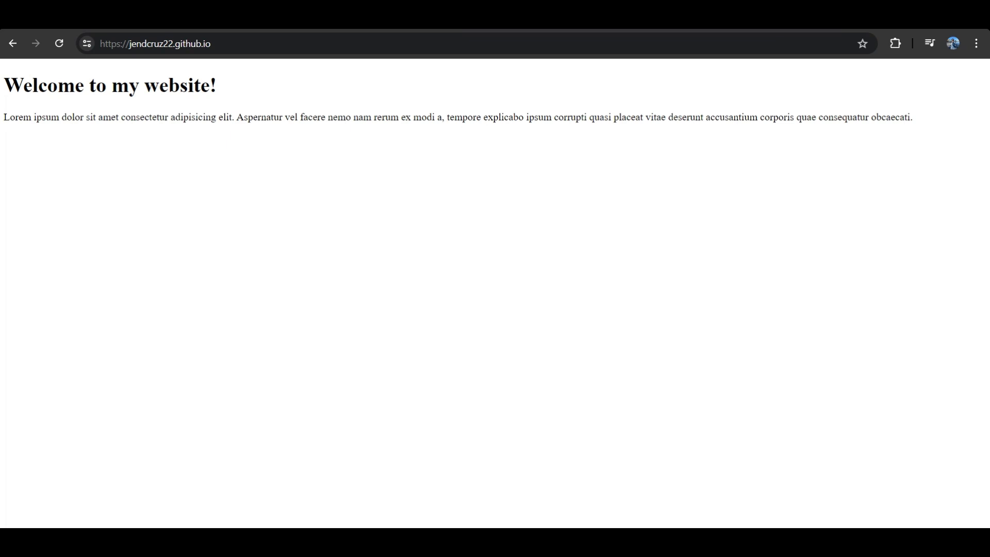
Reload the published site and check its github.io address.
click(59, 45)
click(59, 45)
drag(129, 46, 236, 51)
click(242, 141)
Return to the GitHub repository and open the Pages section of its settings.
key(ctrl+Tab)
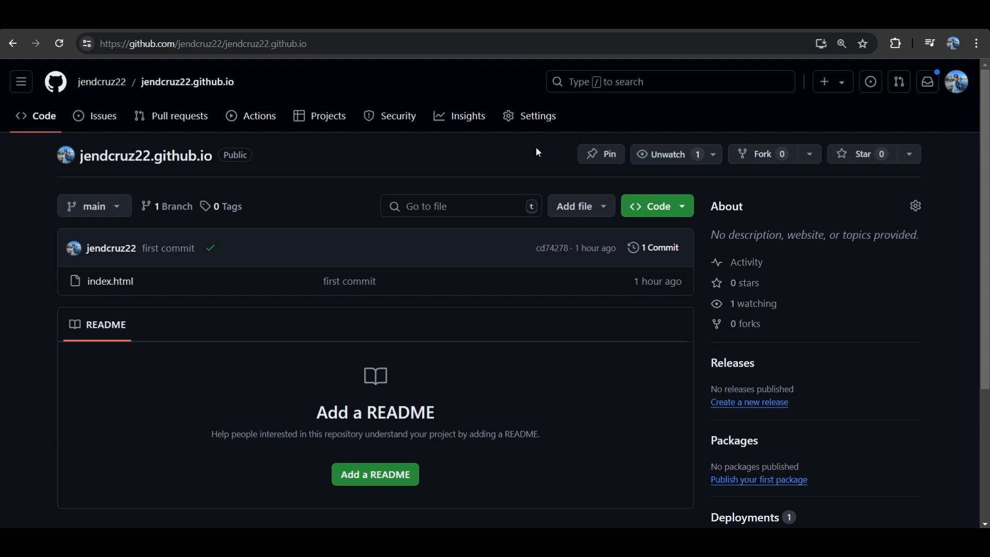
click(547, 122)
scroll(434, 197, down, 3)
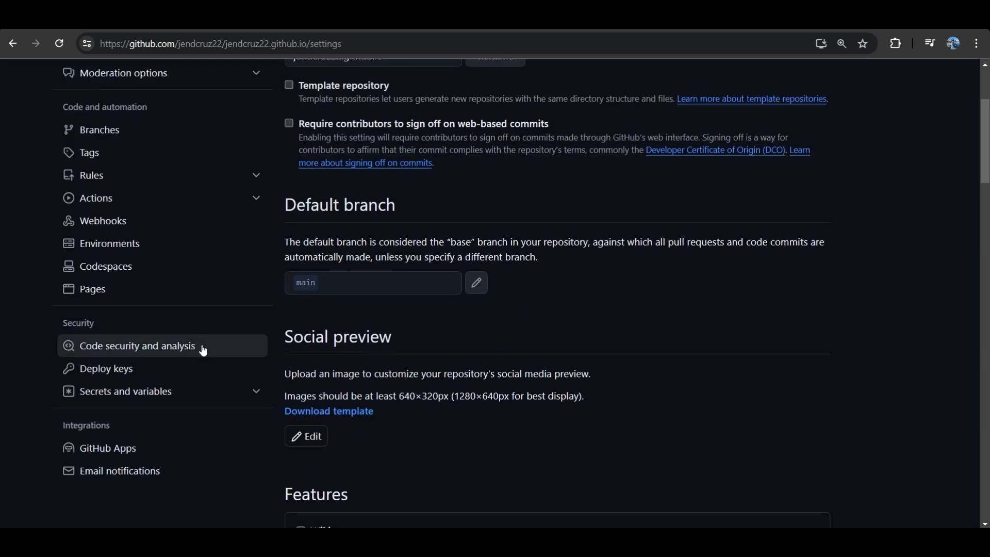
scroll(201, 349, up, 2)
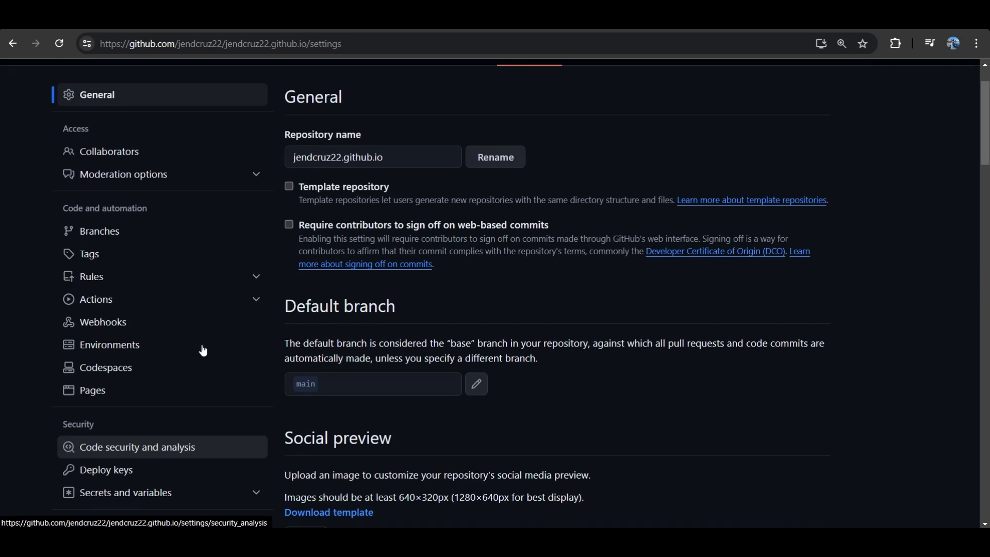
scroll(199, 347, down, 2)
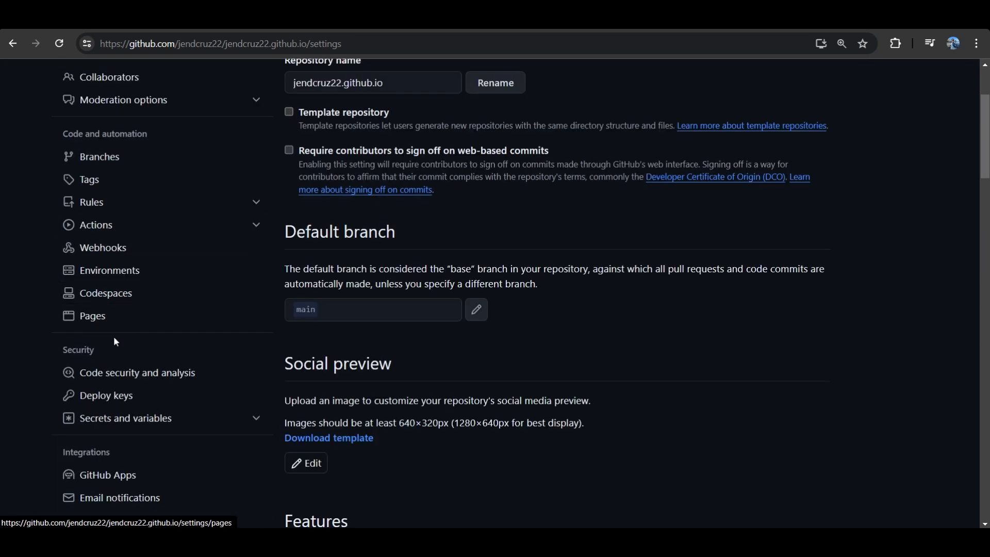
click(102, 323)
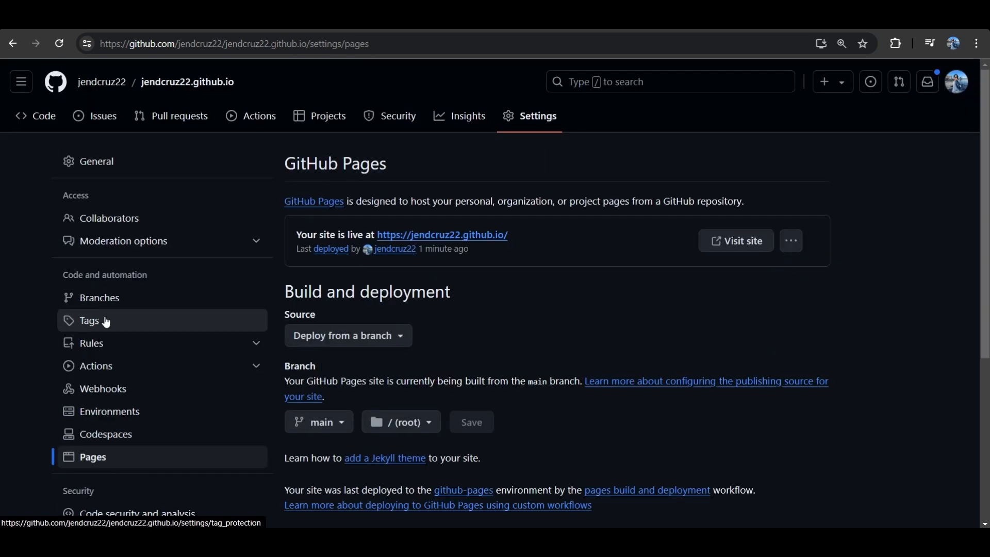
Check the deployment source options and select the main branch and / (root) folder for the GitHub Pages build.
scroll(320, 319, down, 2)
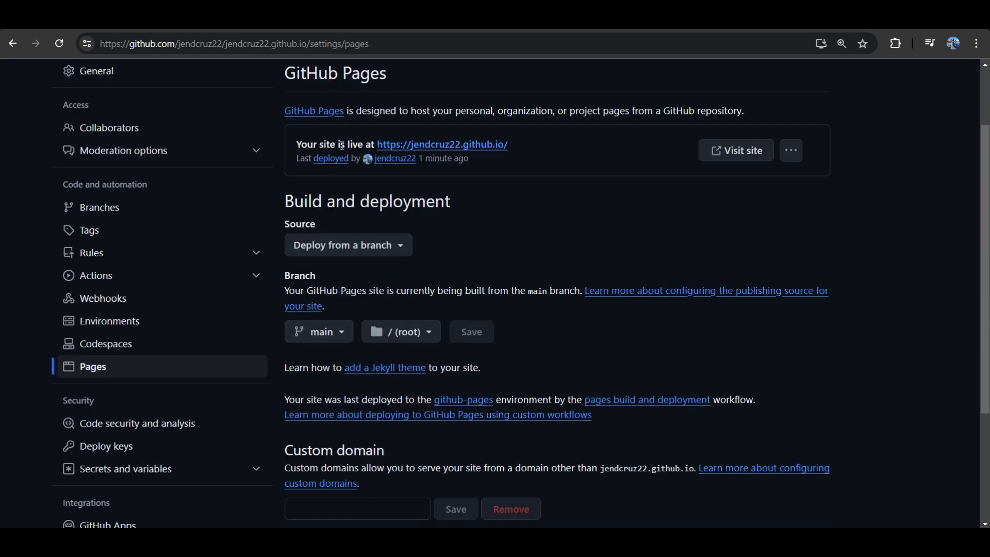
scroll(380, 243, up, 1)
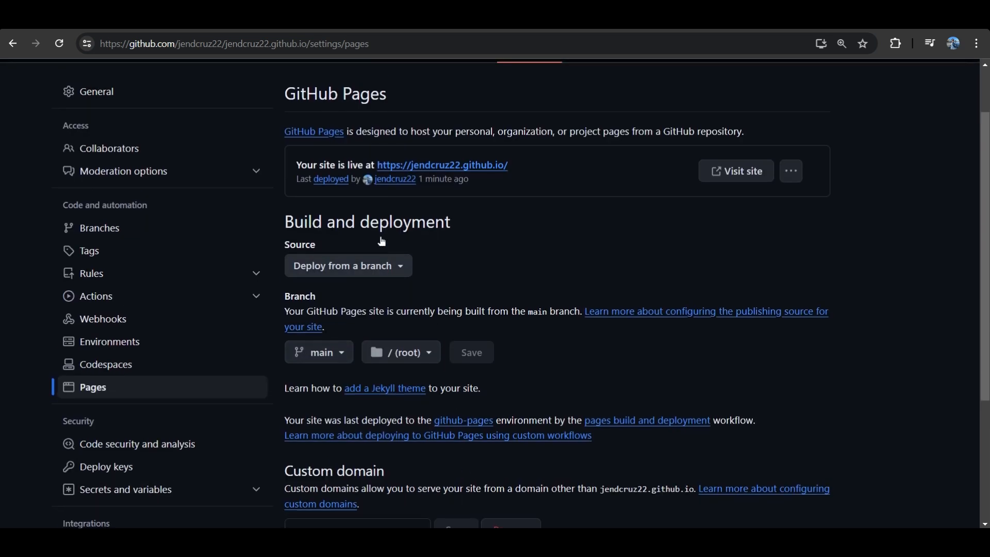
click(384, 265)
click(384, 265)
click(342, 352)
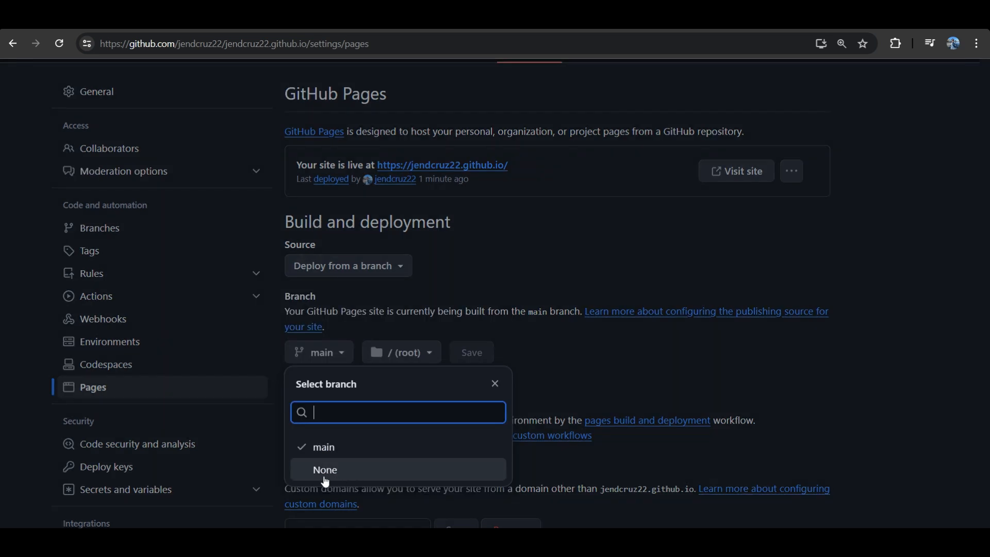
click(333, 450)
scroll(431, 335, down, 2)
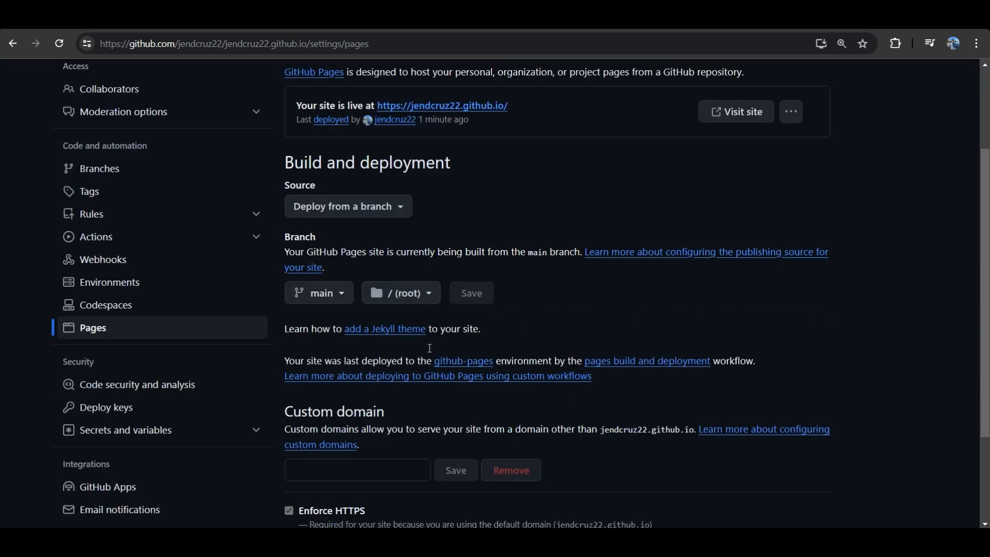
click(432, 294)
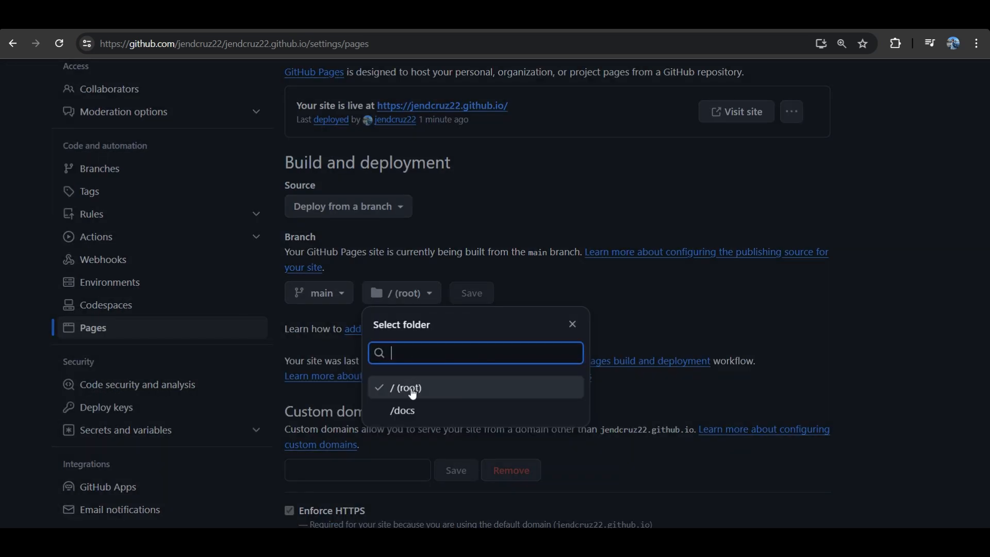
click(420, 395)
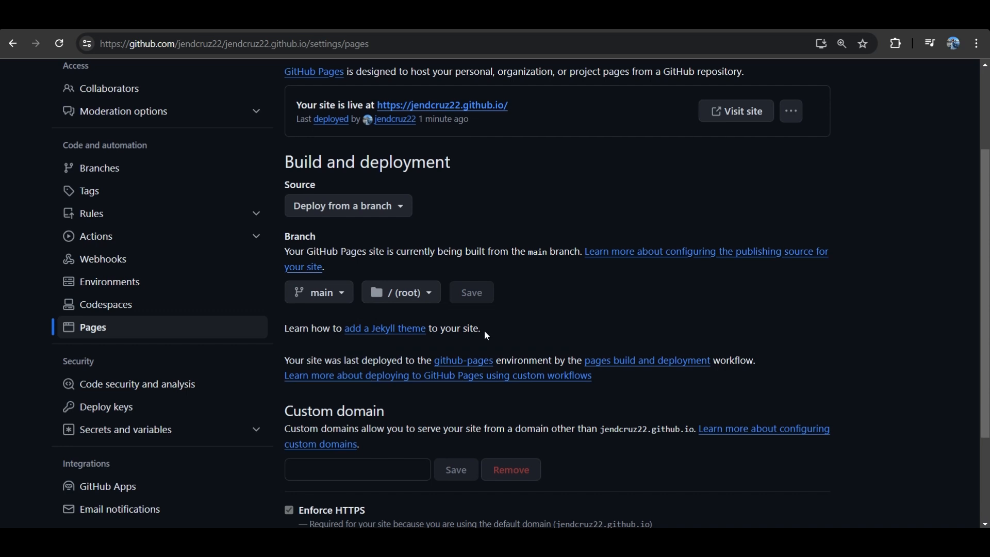
Look over the remaining GitHub Pages settings and the available build and deployment sources.
scroll(485, 333, down, 3)
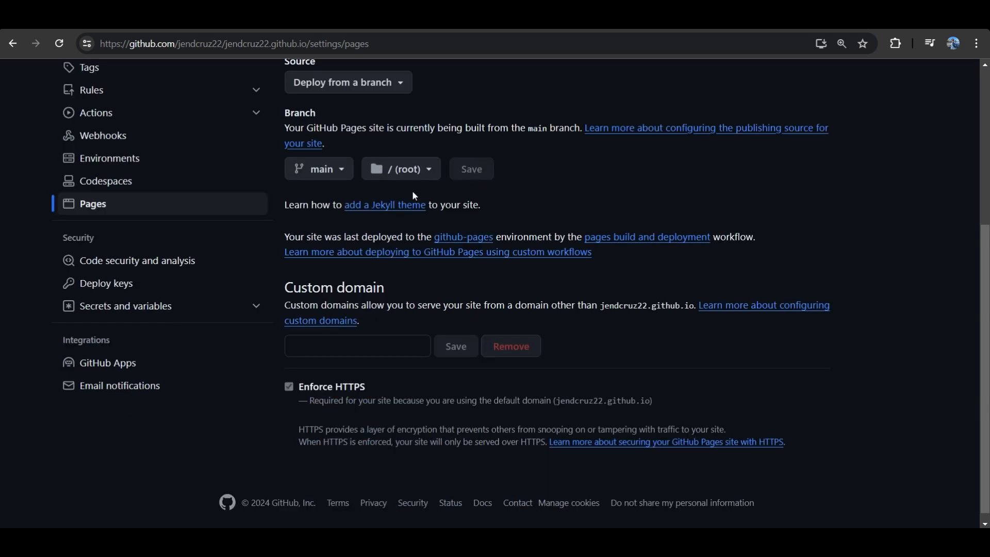
scroll(496, 268, down, 1)
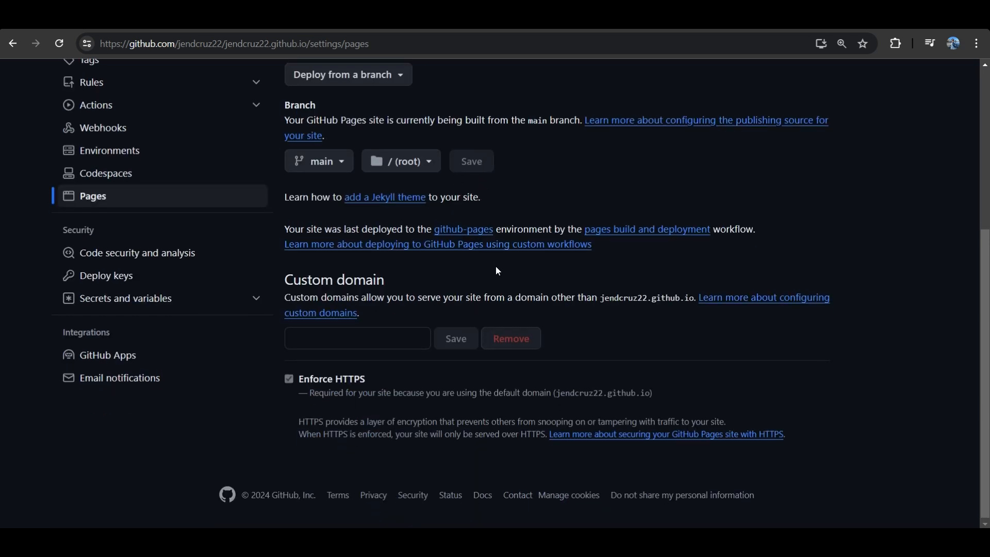
scroll(498, 271, up, 4)
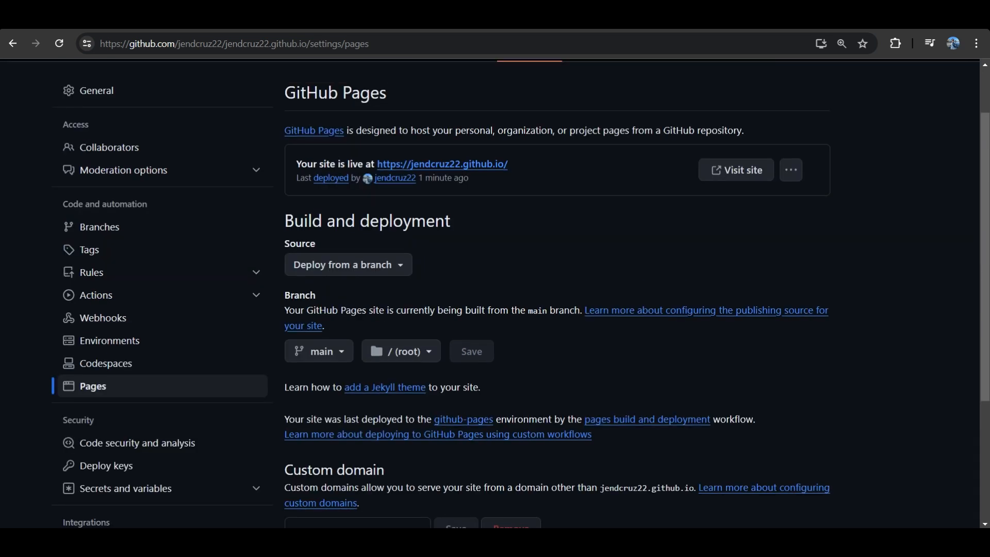
scroll(474, 270, down, 2)
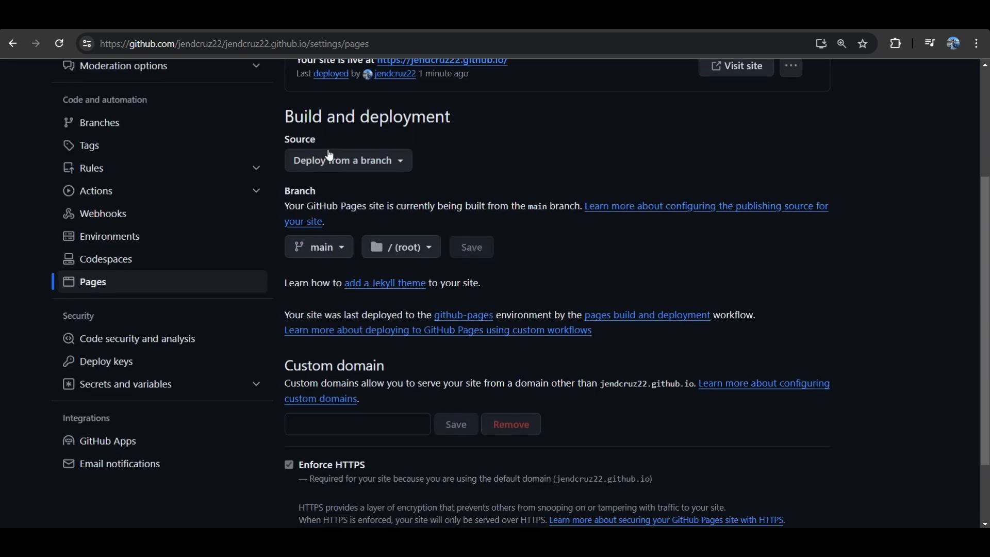
click(382, 175)
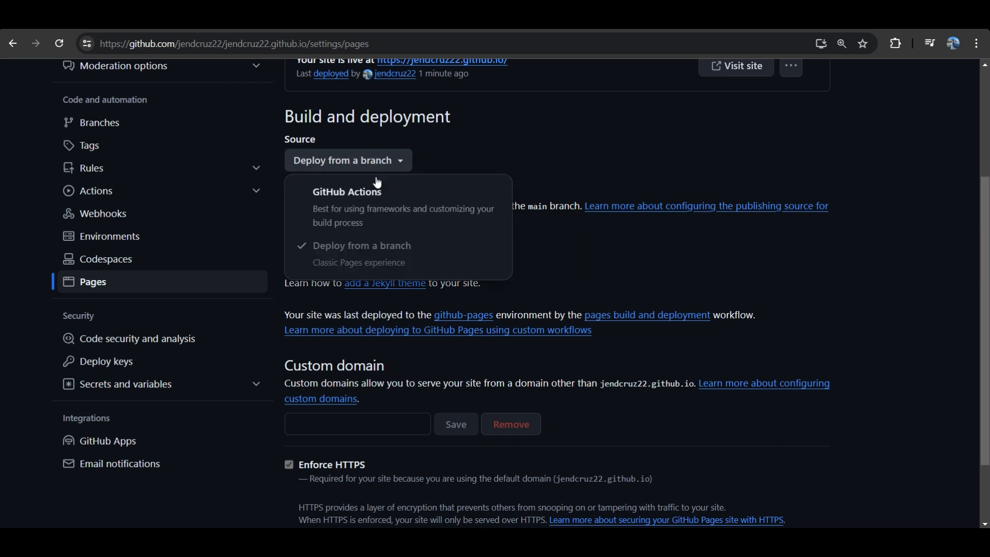
click(453, 163)
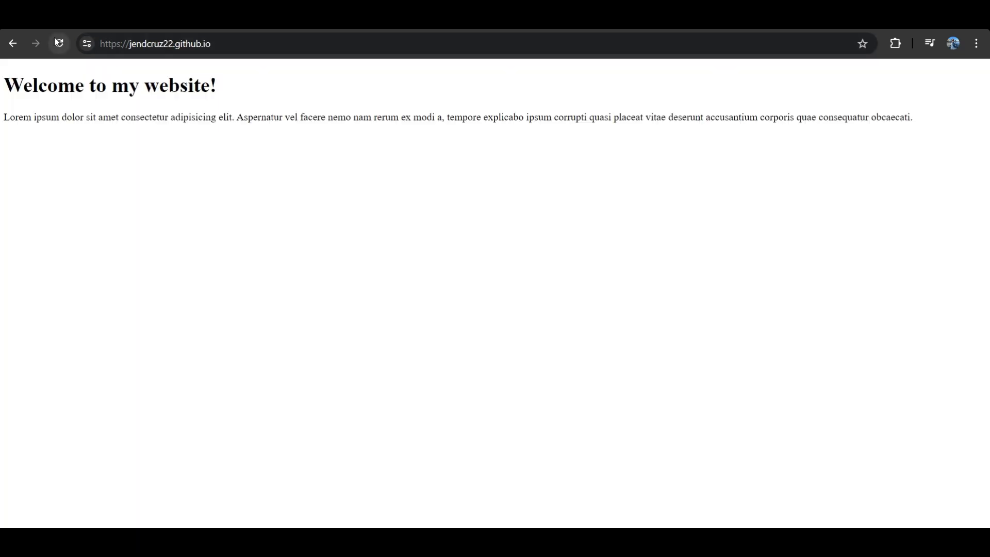
Reload the live site and compare the Custom domain field in the Pages settings with the site's current address.
click(61, 45)
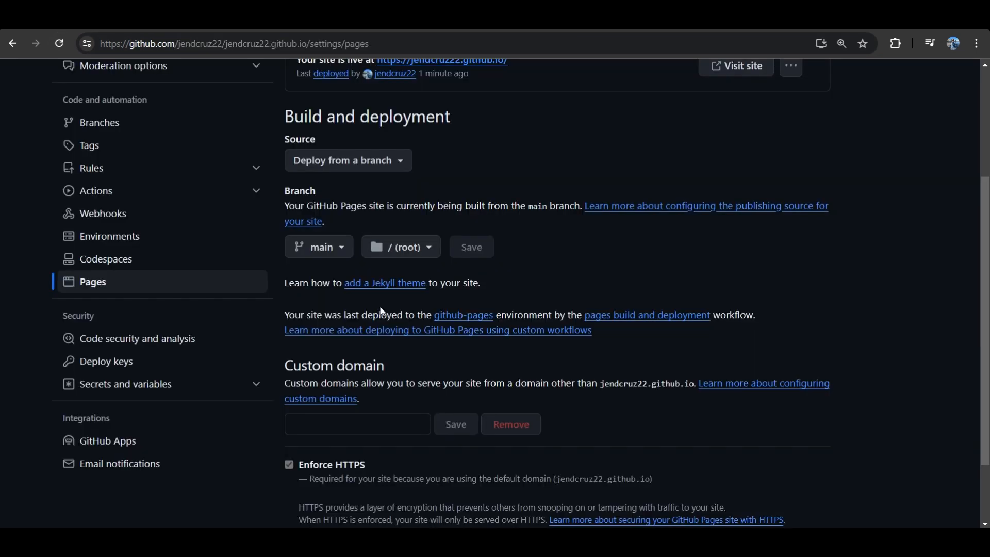
scroll(381, 310, down, 2)
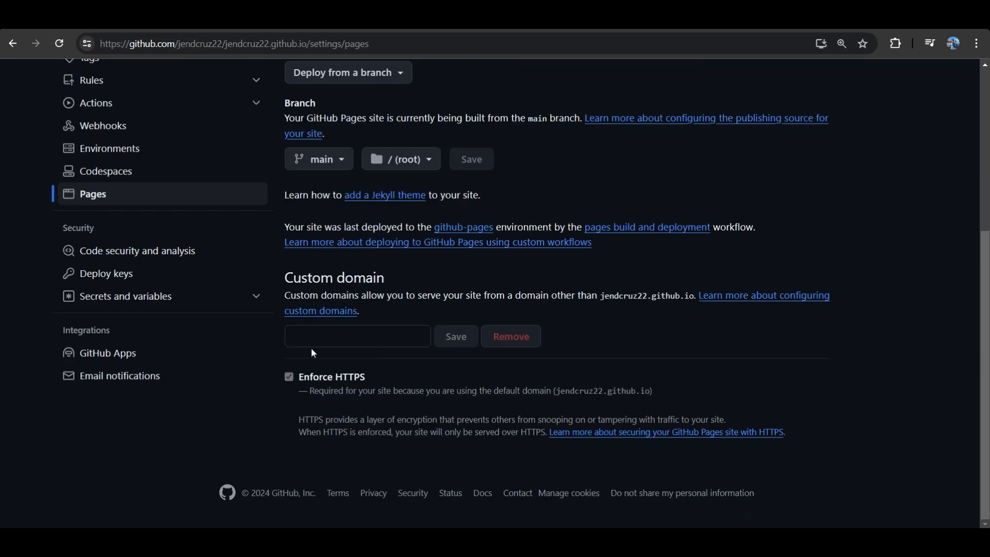
click(293, 339)
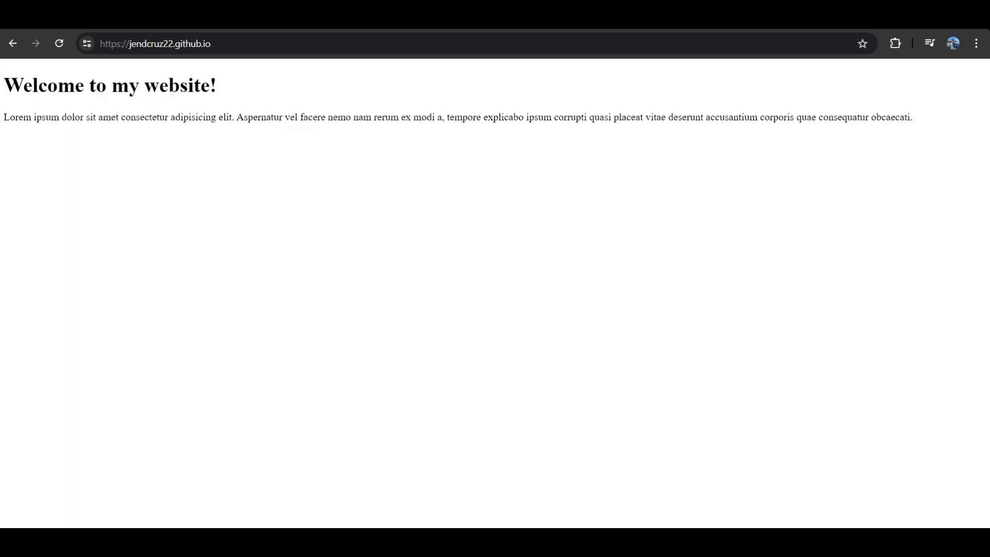
drag(129, 46, 215, 54)
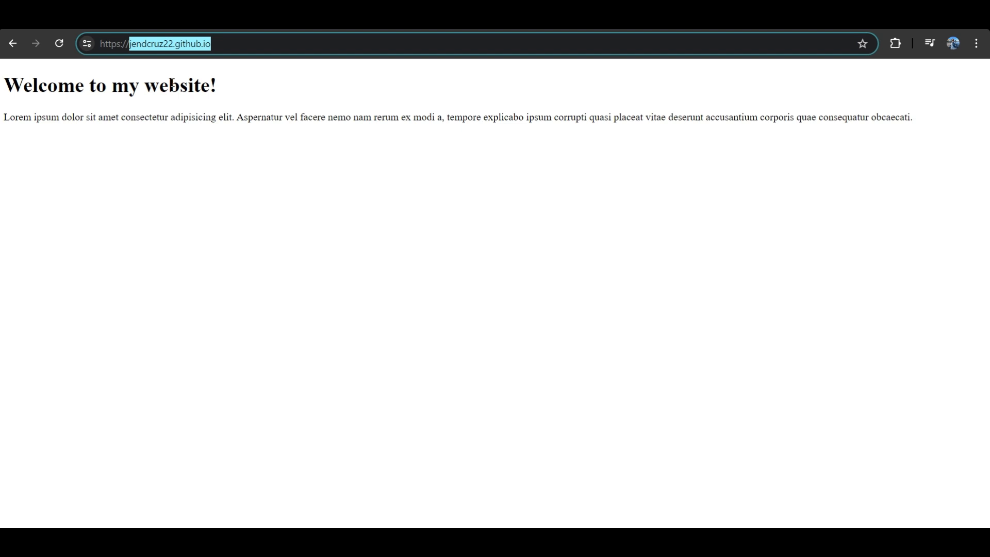
click(218, 150)
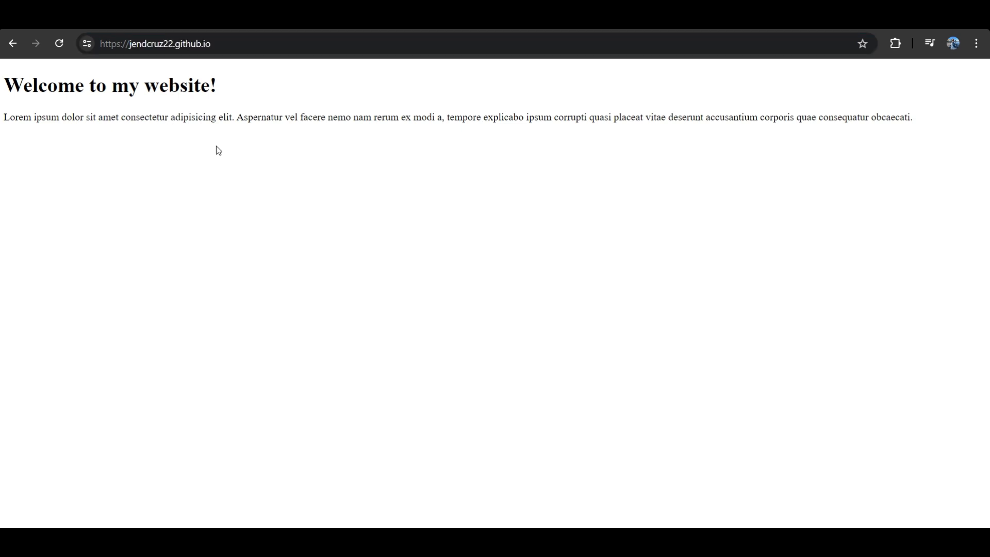